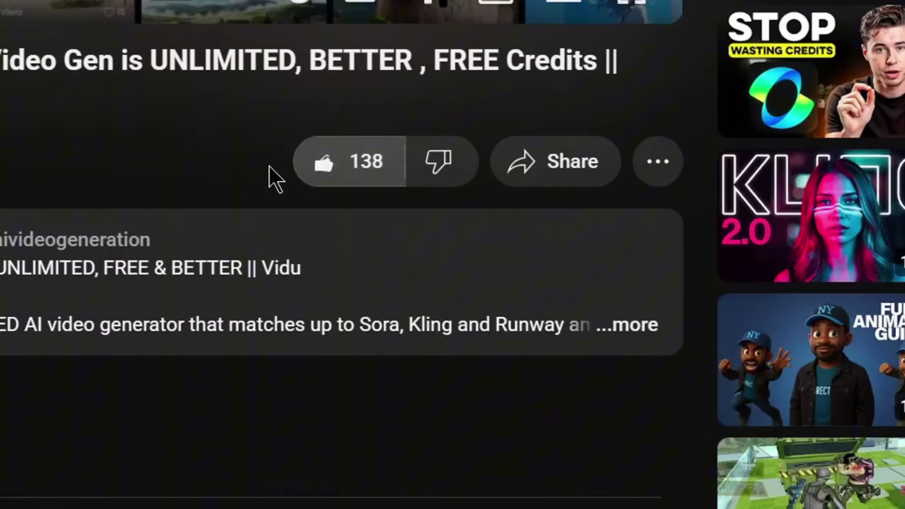
Step: Like the Vidu video and post the comment 'I want the free document'
click(21, 147)
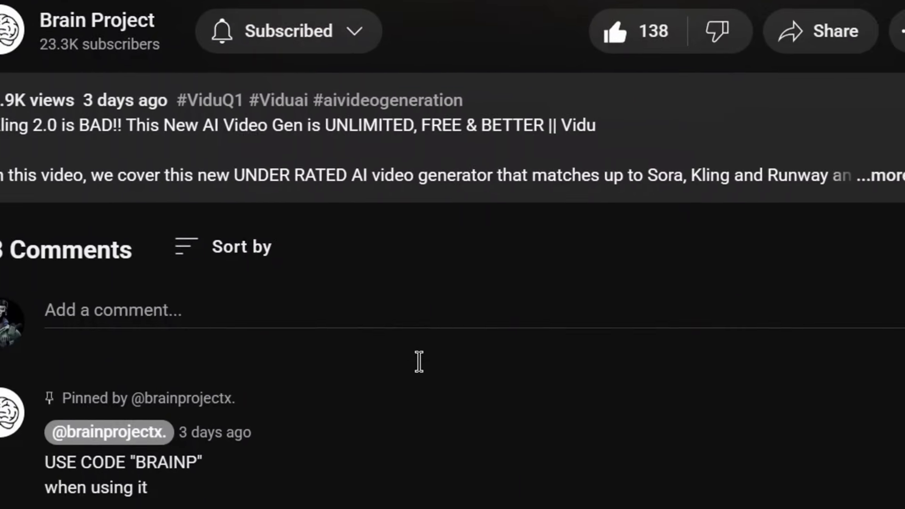
click(418, 362)
text(I want the free document)
key(Return)
click(790, 313)
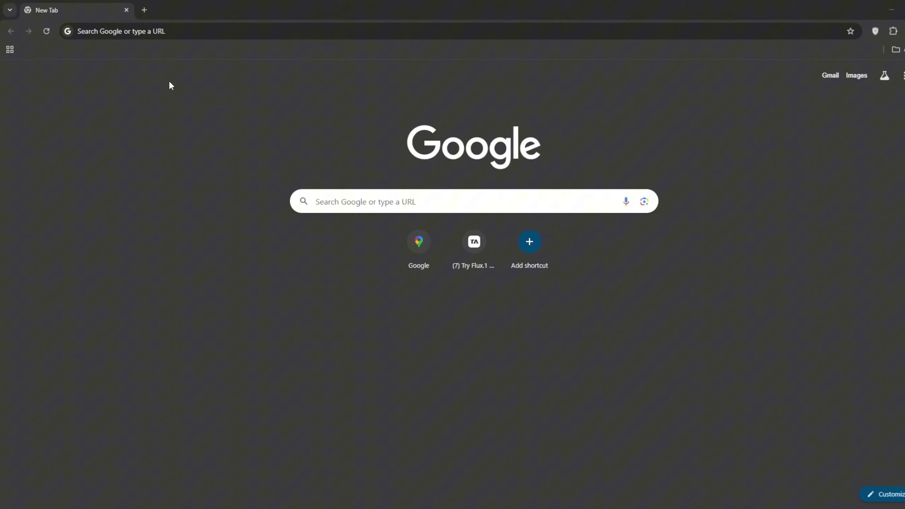
Step: Search Google for 'seedream ai dreamina' and open the first Dreamina result
text(seedw)
key(BackSpace)
text(ream a)
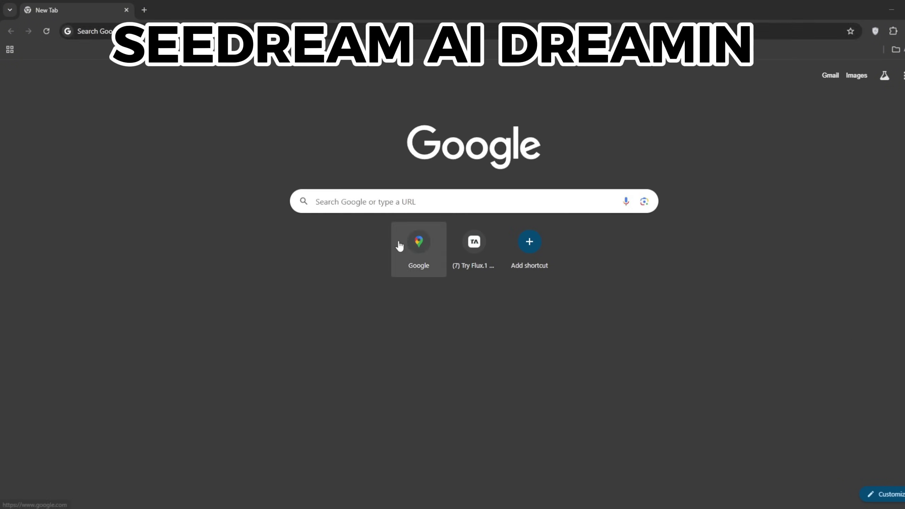
text(seedream ai dreamina)
key(Return)
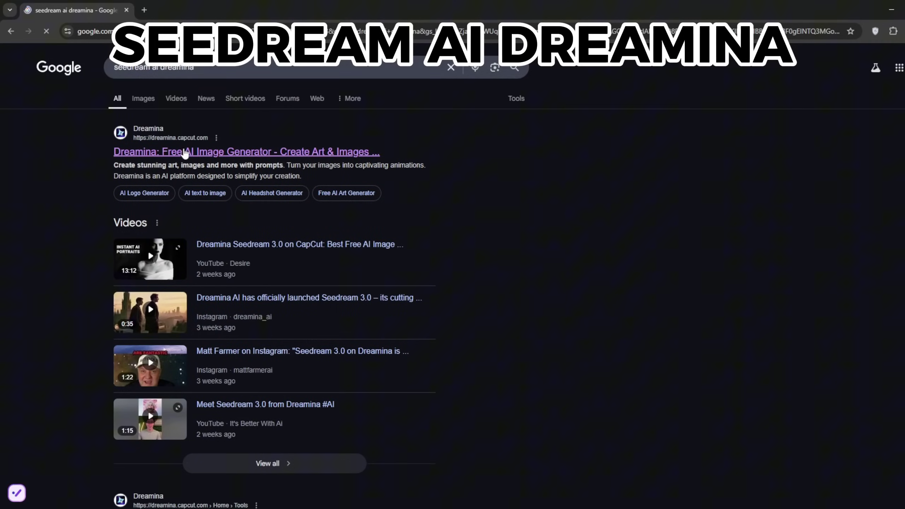
click(184, 153)
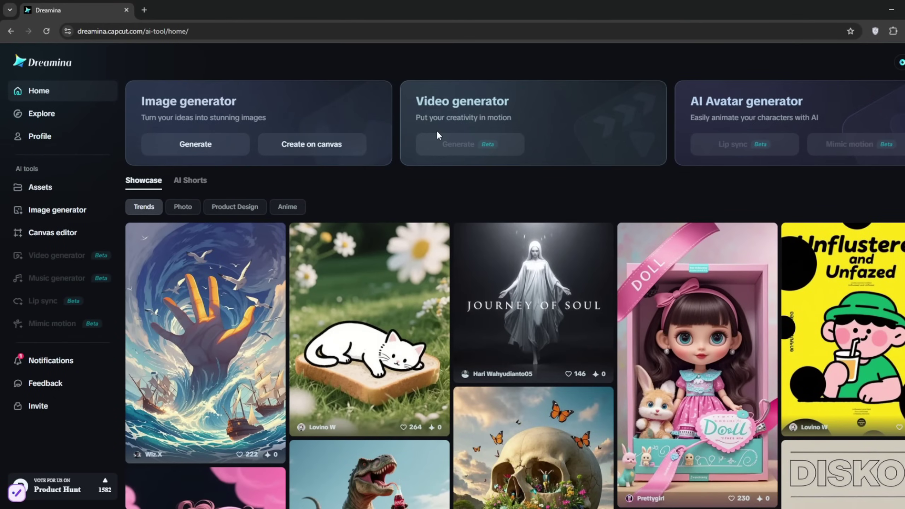
click(215, 297)
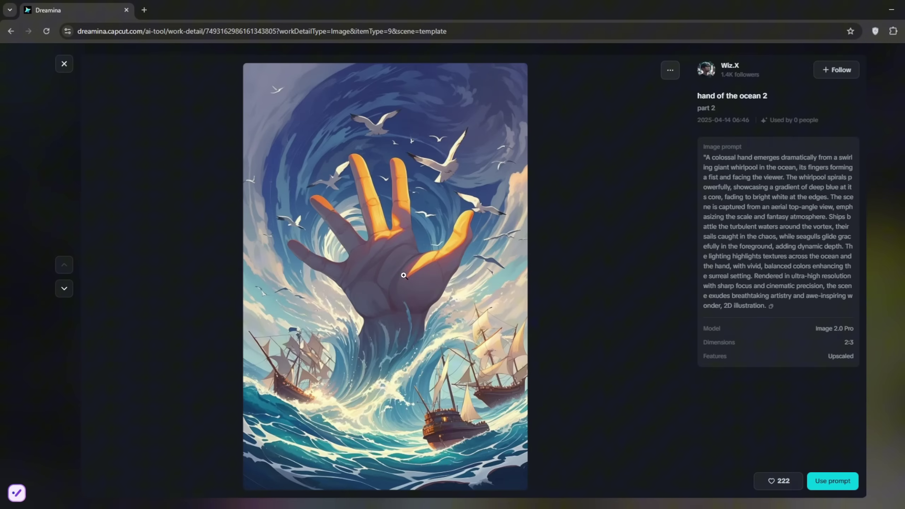
scroll(338, 310, down, 1)
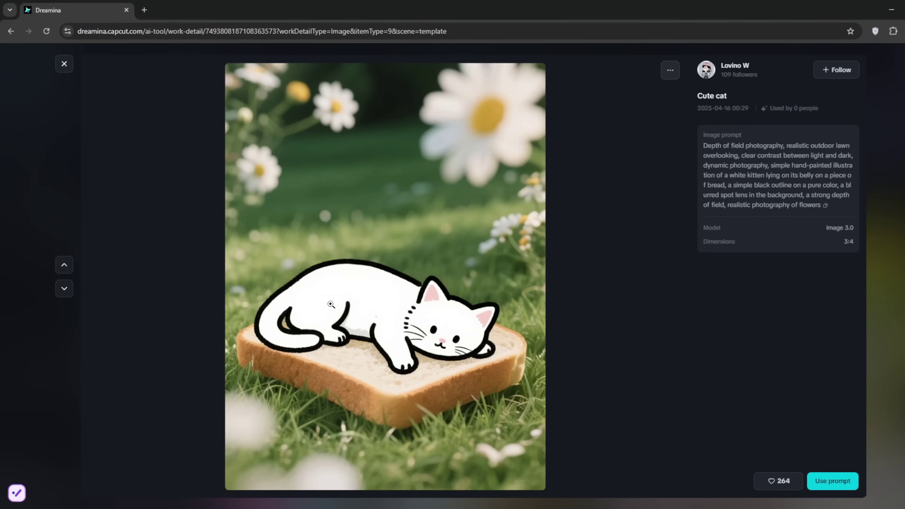
scroll(554, 312, down, 1)
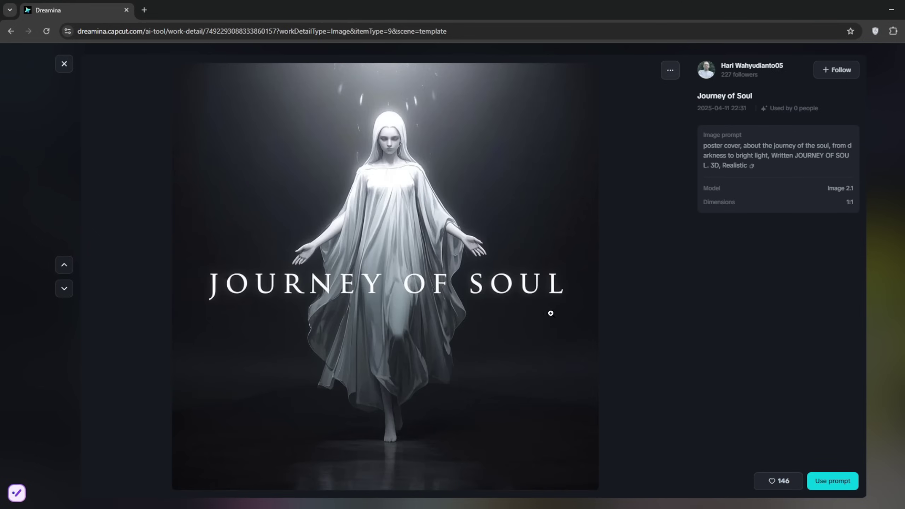
key(Escape)
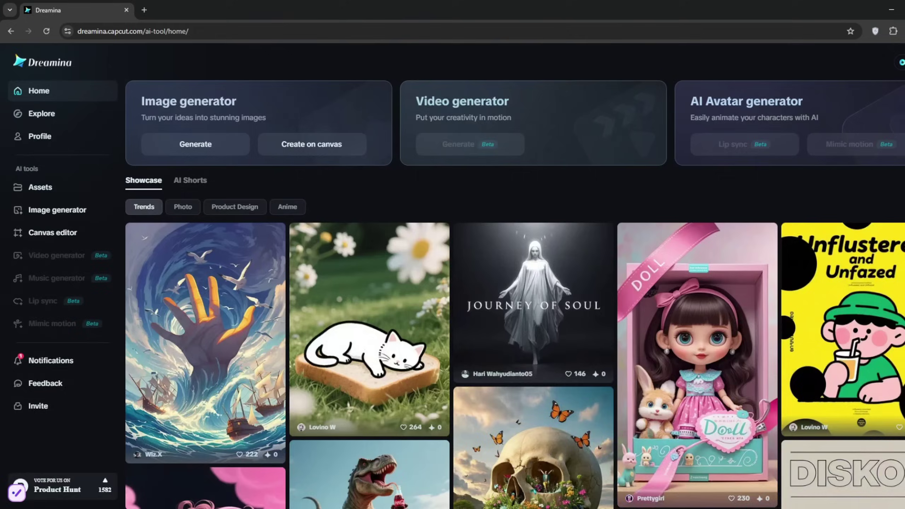
click(842, 314)
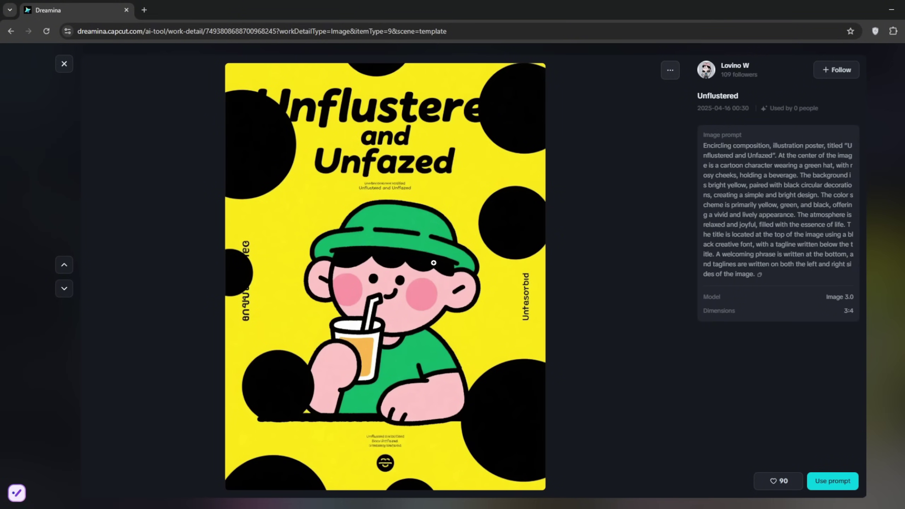
scroll(434, 263, down, 1)
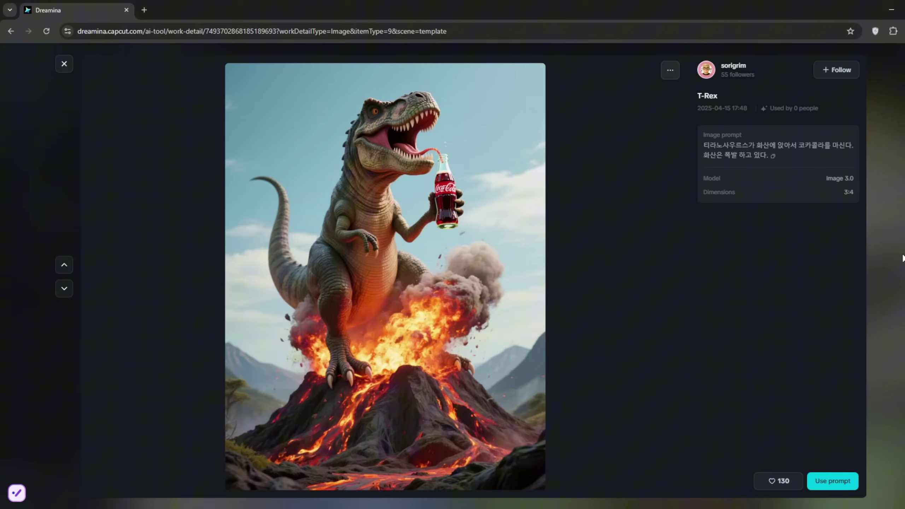
scroll(508, 250, down, 1)
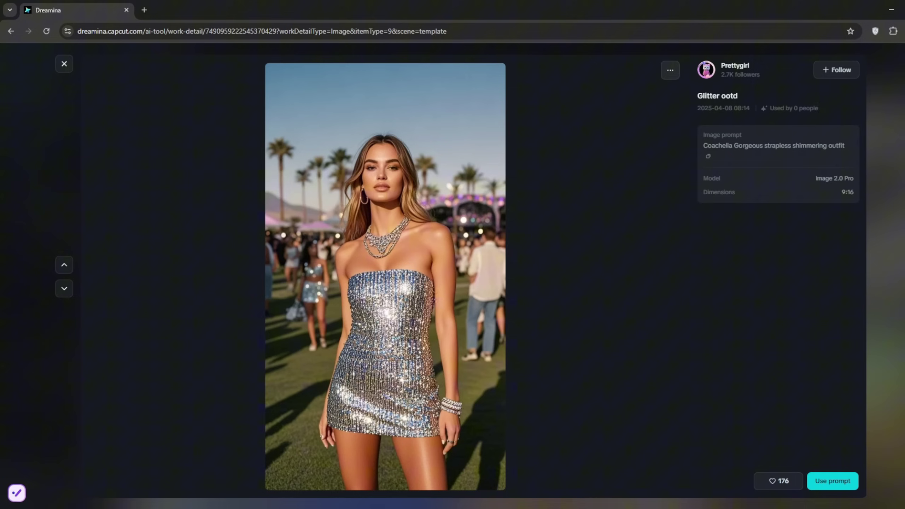
scroll(332, 368, down, 1)
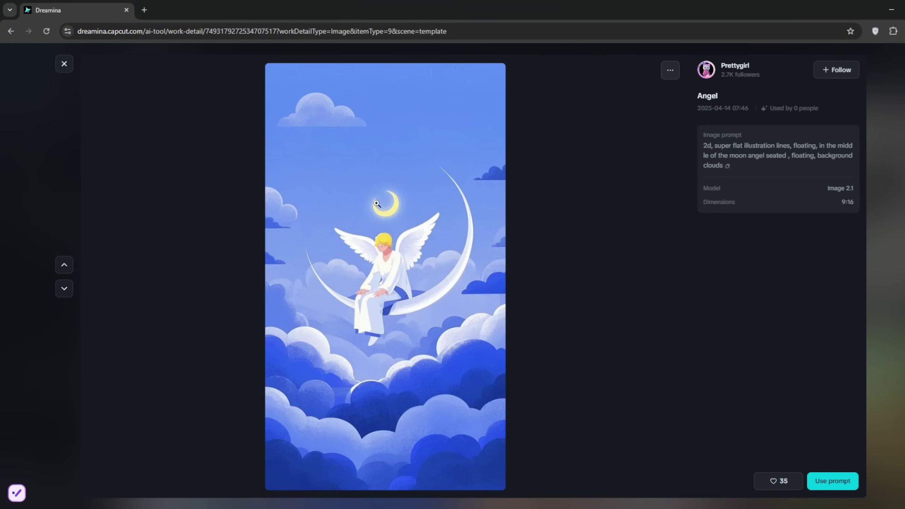
click(867, 356)
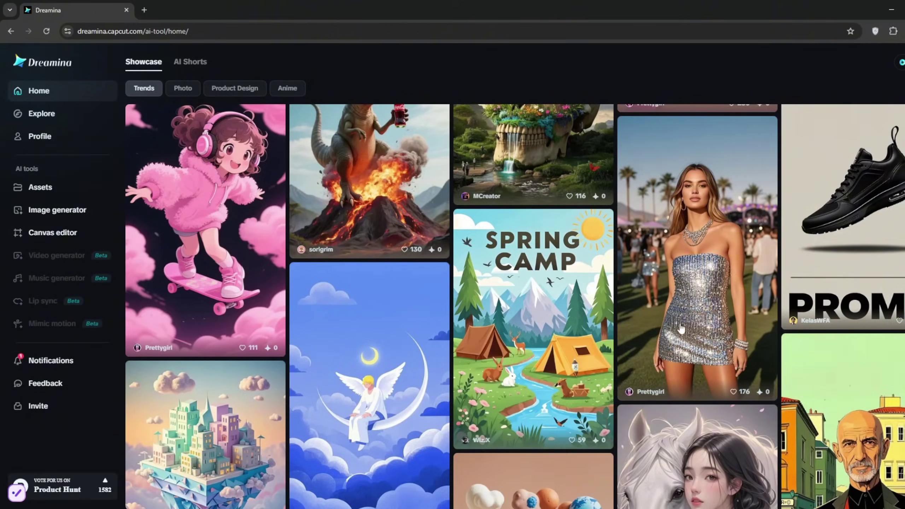
Step: Return from the canvas editor to Dreamina Home and open the Image generator
scroll(344, 328, down, 2)
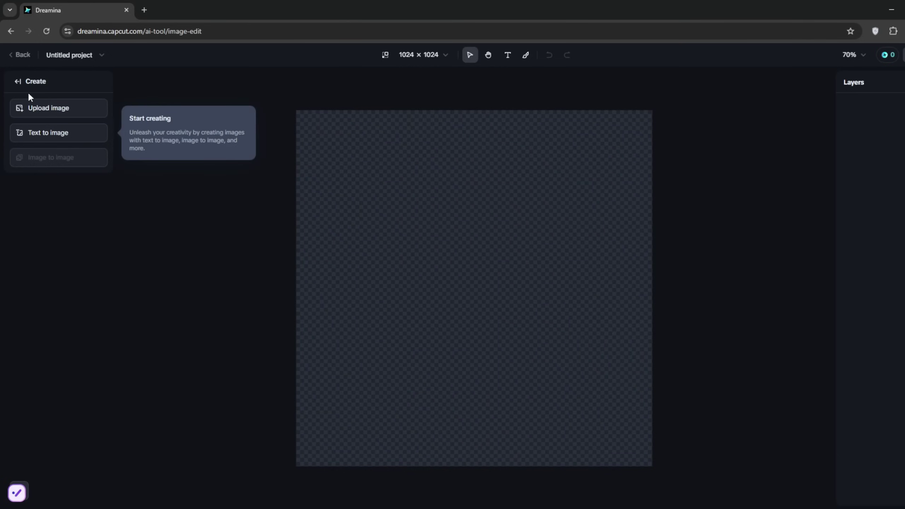
click(16, 55)
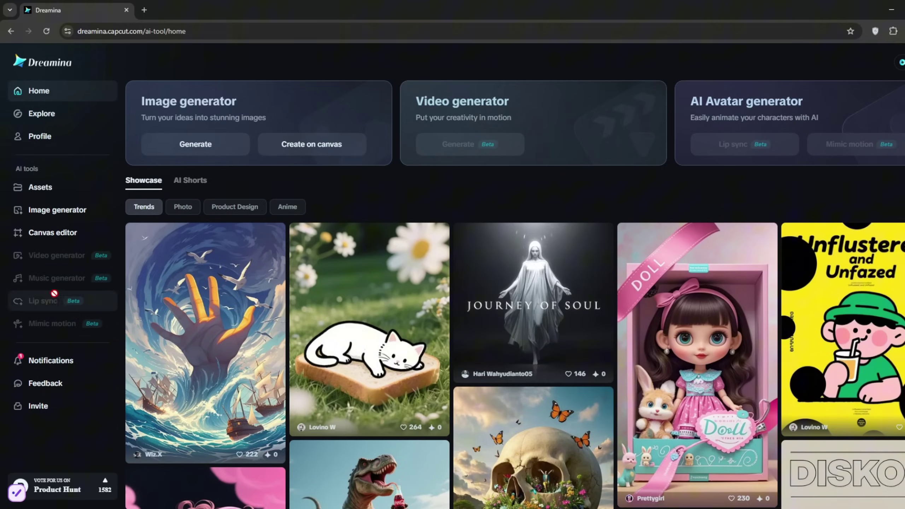
scroll(178, 180, down, 3)
scroll(177, 172, up, 3)
click(182, 144)
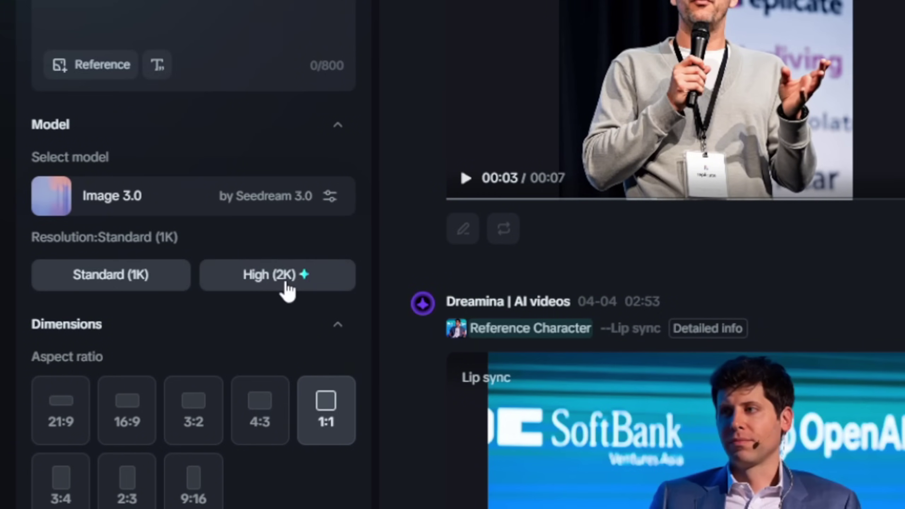
Step: Generate 'a dog running on ice' images with Image 3.0 at High (2K) resolution and 16:9
click(228, 324)
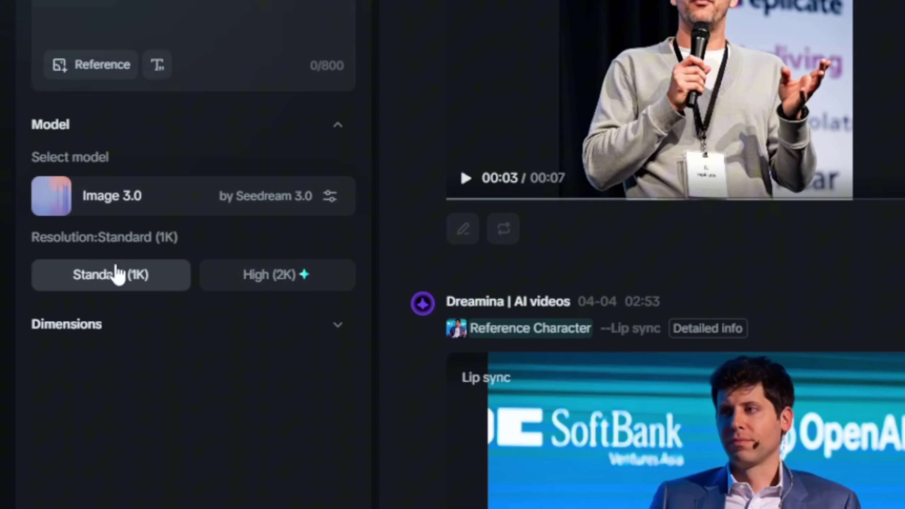
click(287, 282)
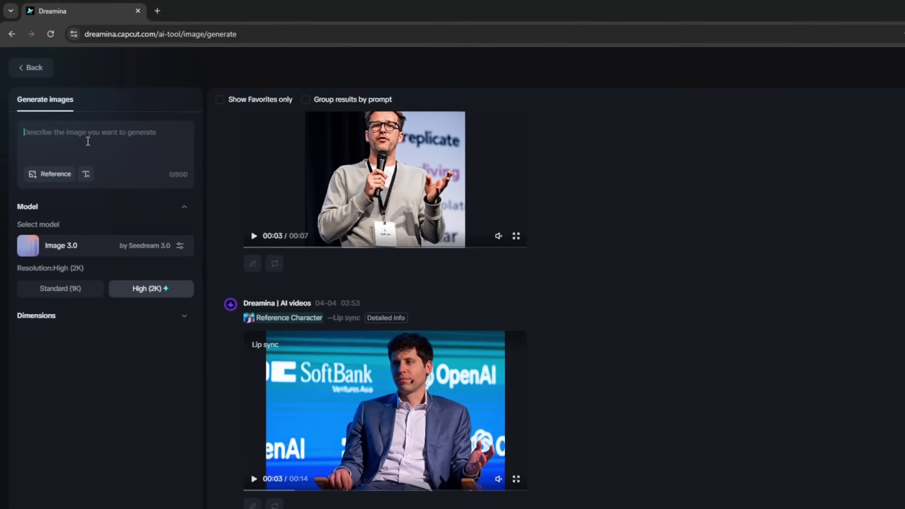
text(a dog r)
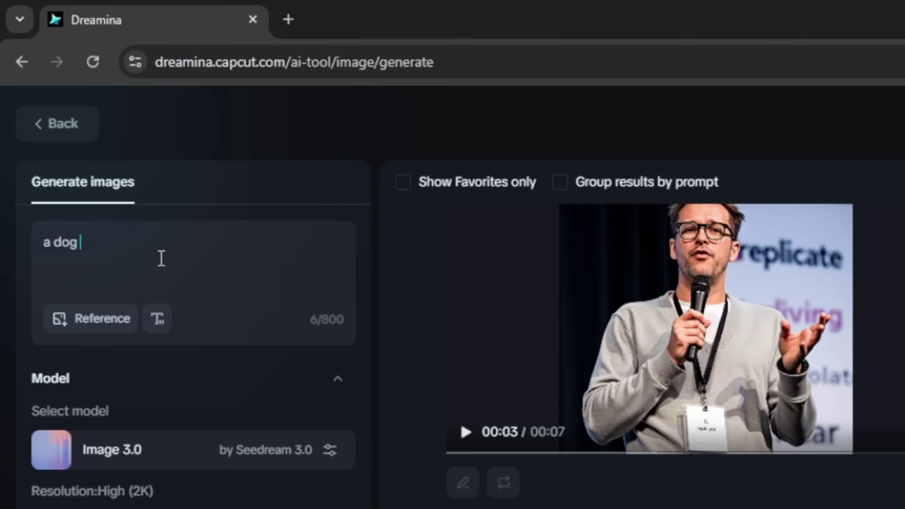
text(unning on ice)
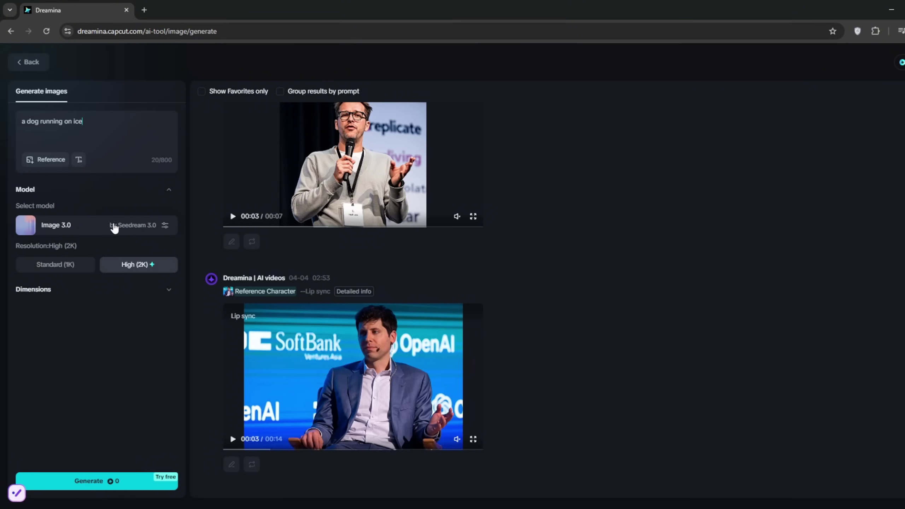
click(137, 230)
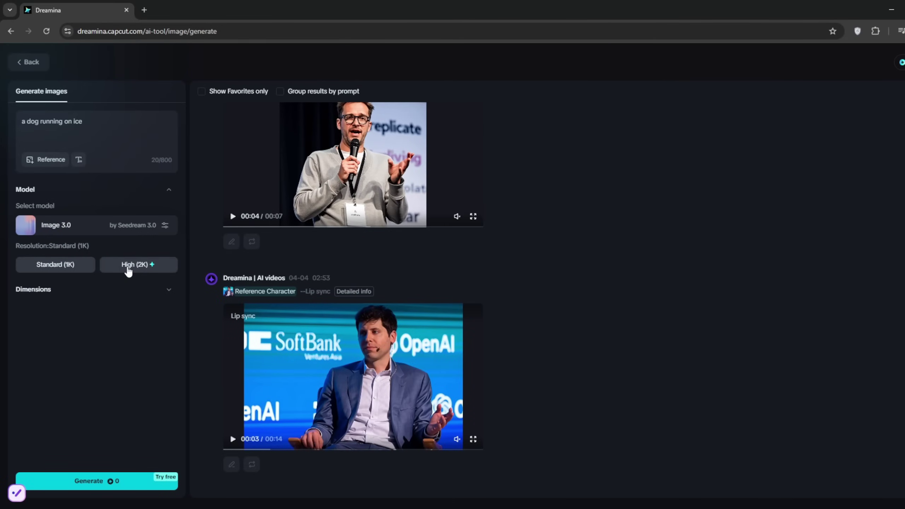
click(127, 267)
click(168, 289)
click(63, 332)
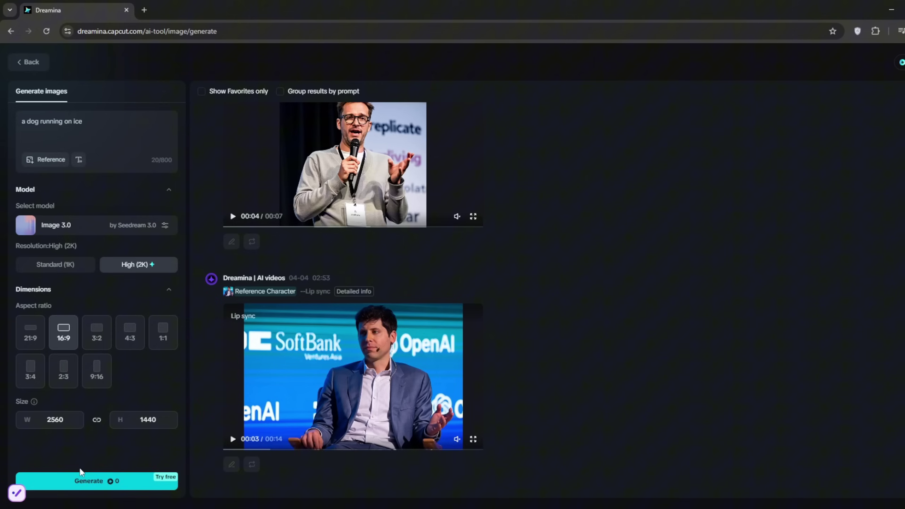
click(92, 484)
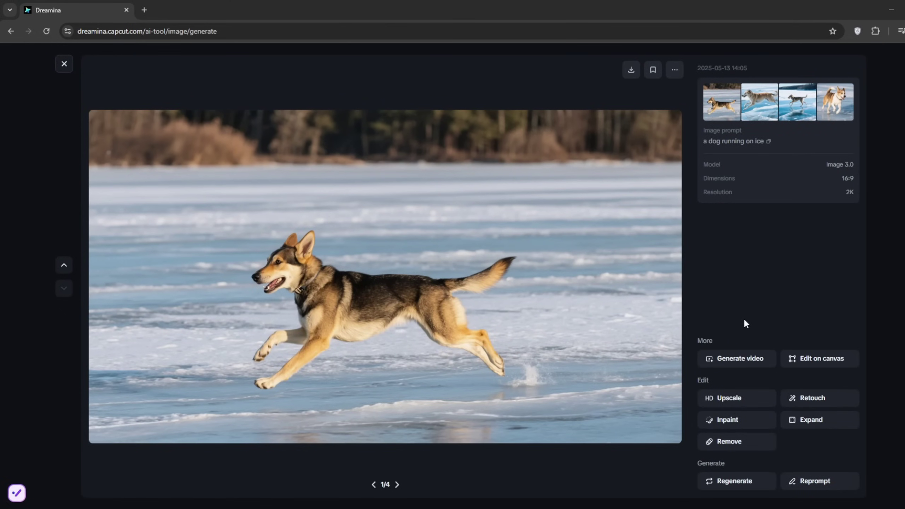
Step: Enlarge the first dog image, then step through the second, third and fourth results
click(429, 299)
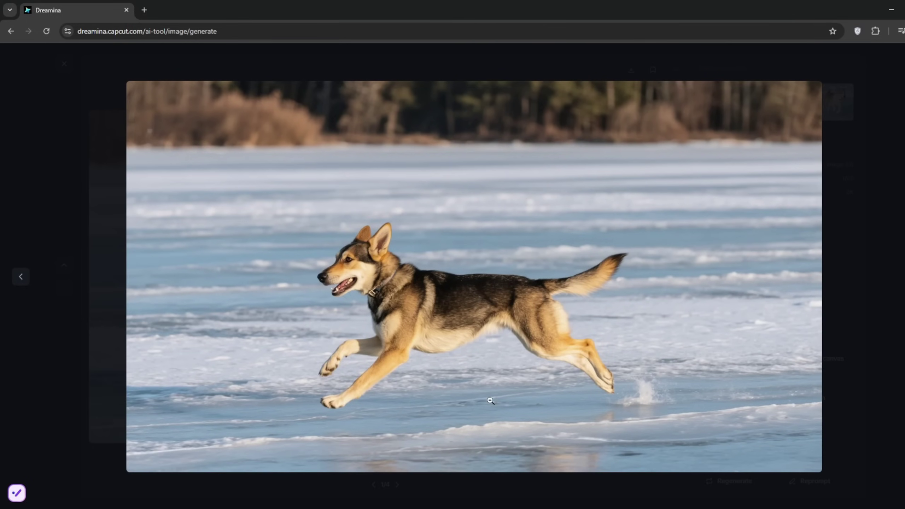
click(876, 355)
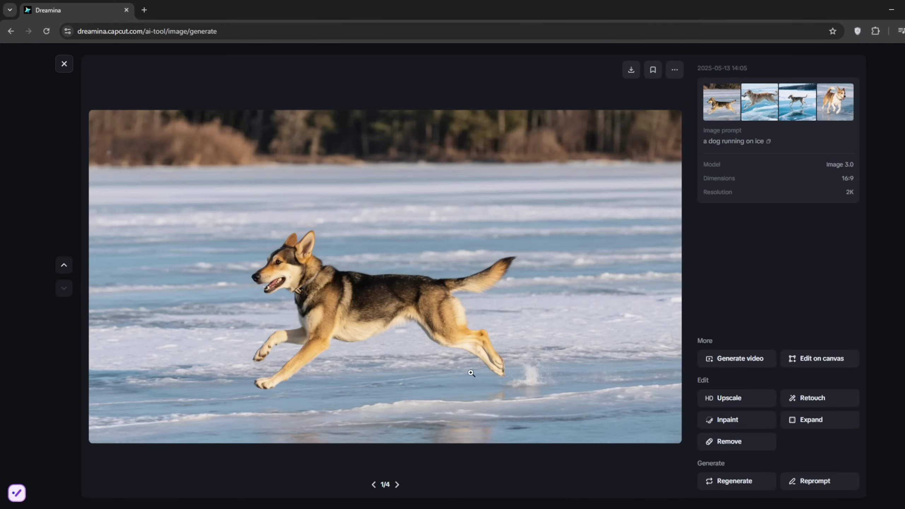
click(397, 486)
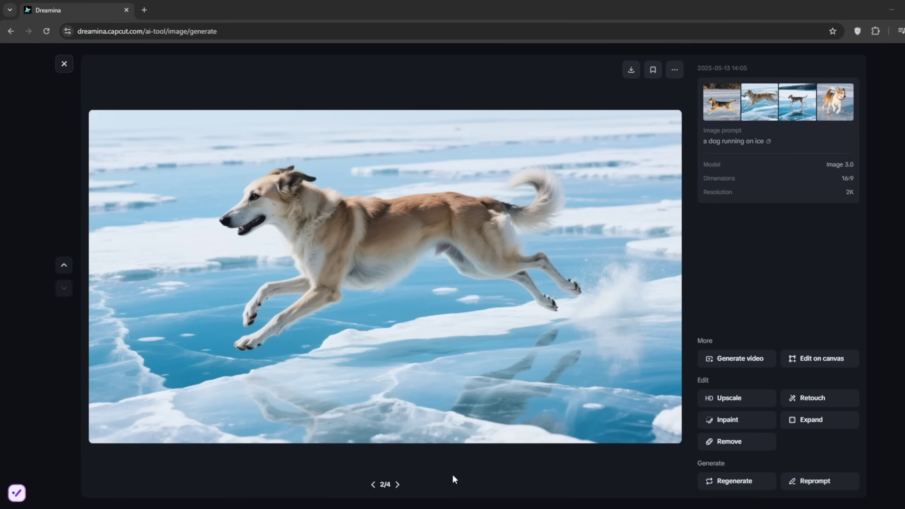
click(398, 486)
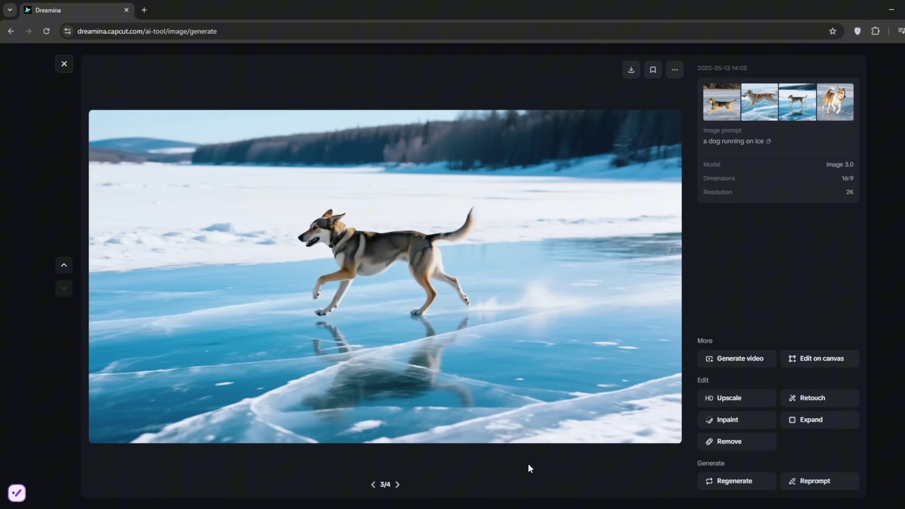
click(397, 485)
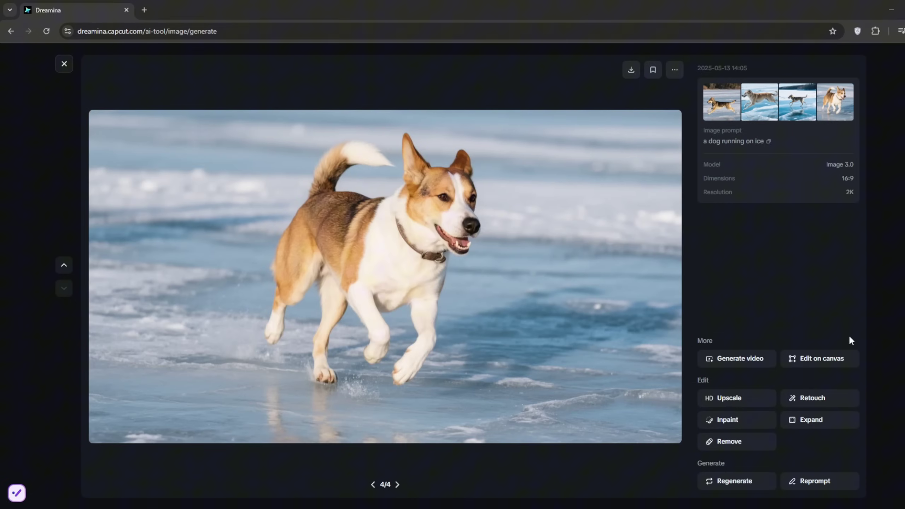
Step: Replace the prompt with 'a woman in her room, with pink hair, taking a selfie. pov is from the phone.' and generate
key(Escape)
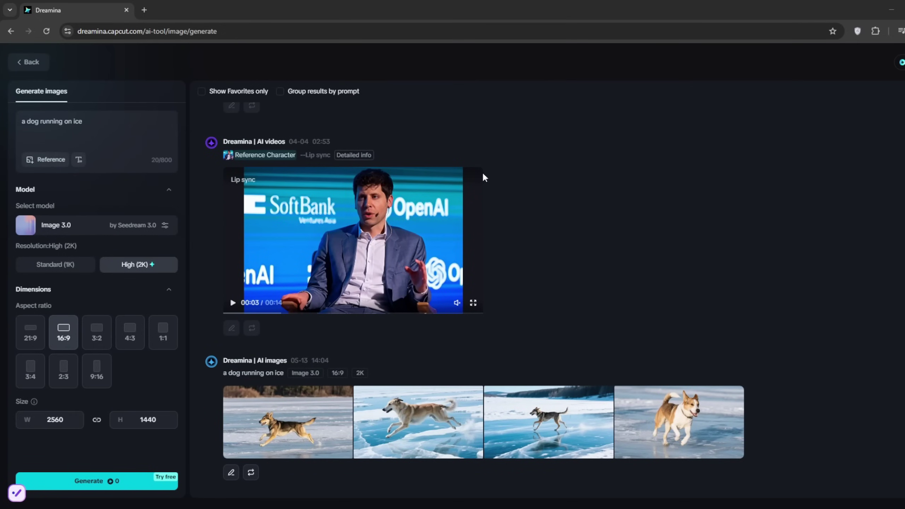
drag(94, 123, 24, 122)
key(BackSpace)
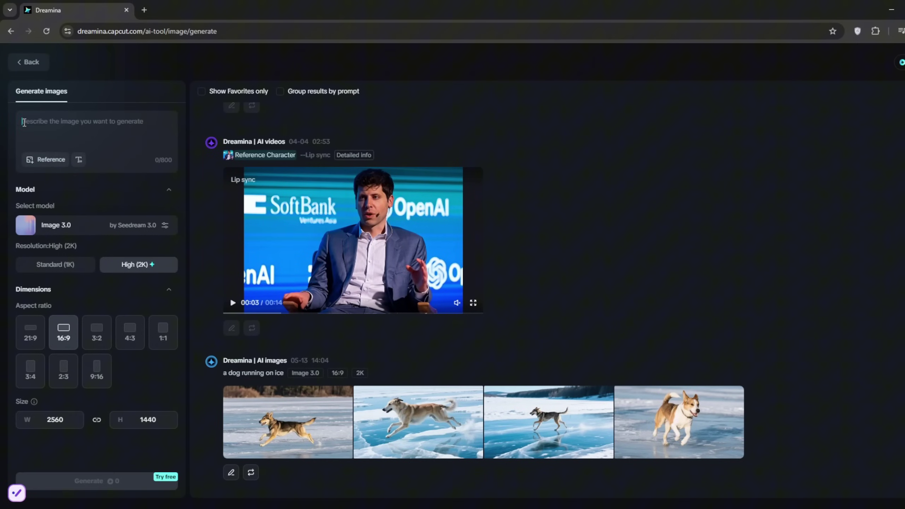
text(a woman in her room, with pink hair, taking a selfie. pov is from the phone)
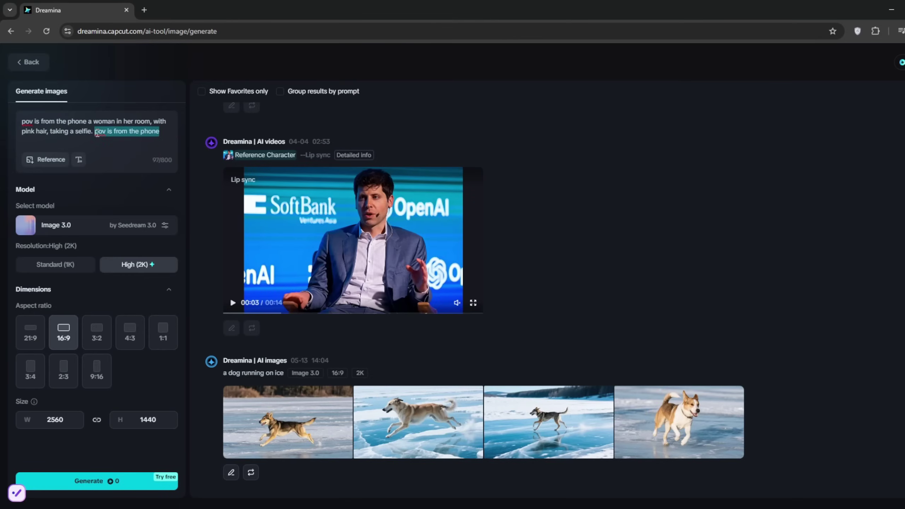
text(.)
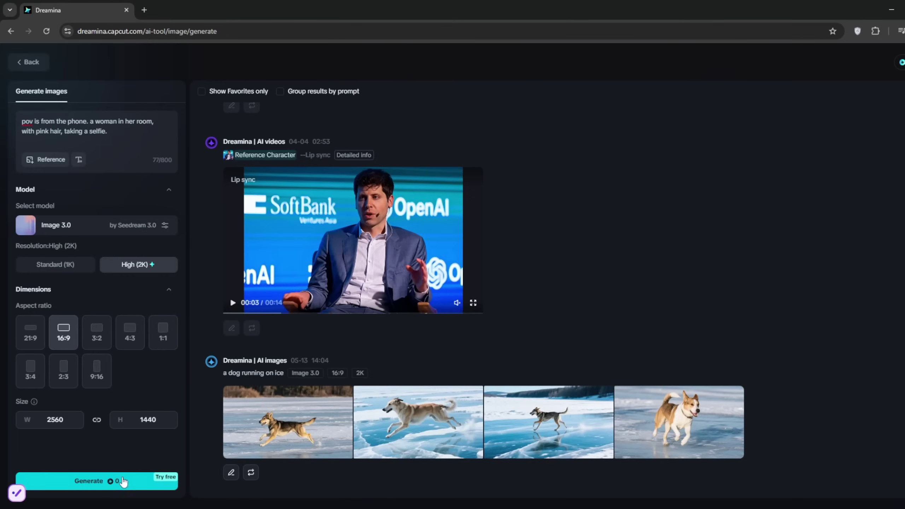
click(130, 481)
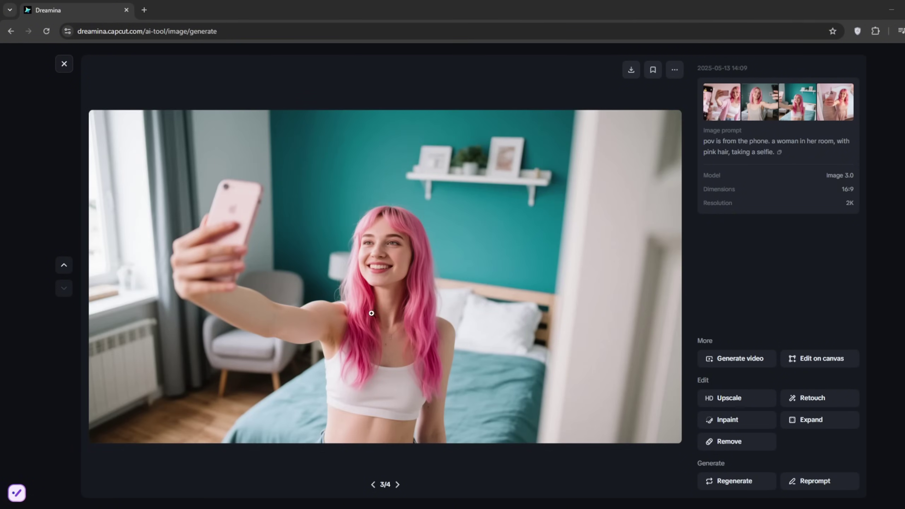
Step: View the fourth selfie image, then close the full-size viewer
key(Right)
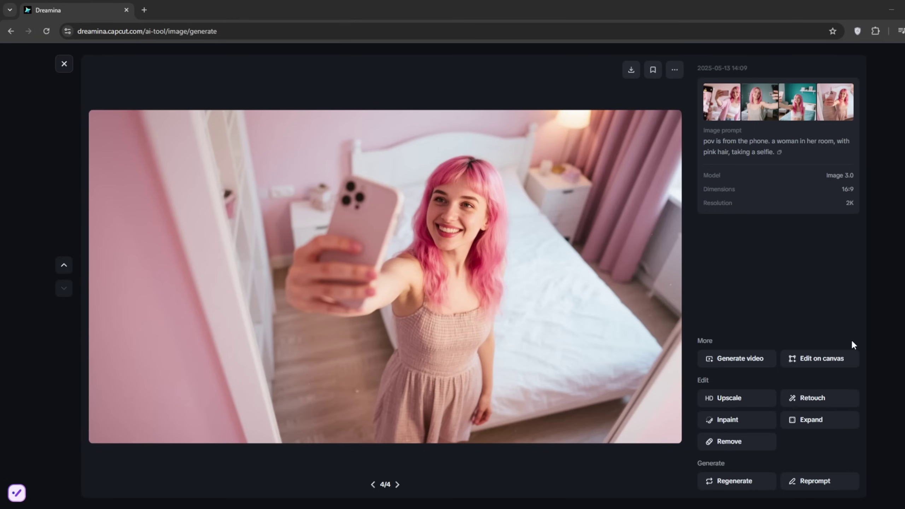
key(Escape)
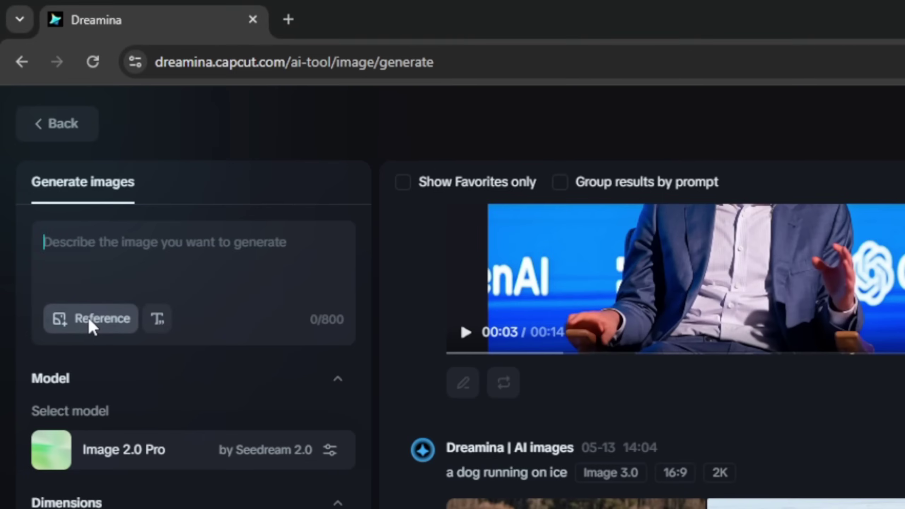
Step: Attach the pink-haired woman photo as a reference and enter the prompt 'turn this into 2d'
click(86, 296)
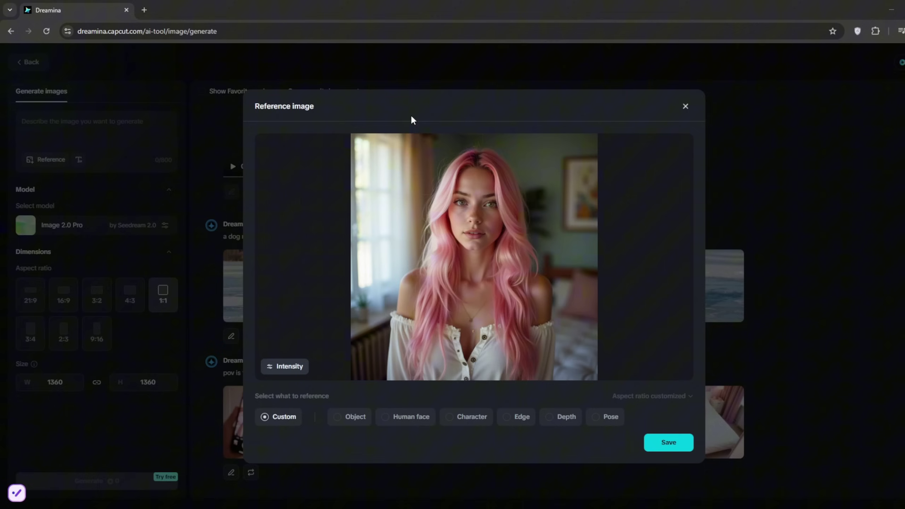
click(289, 369)
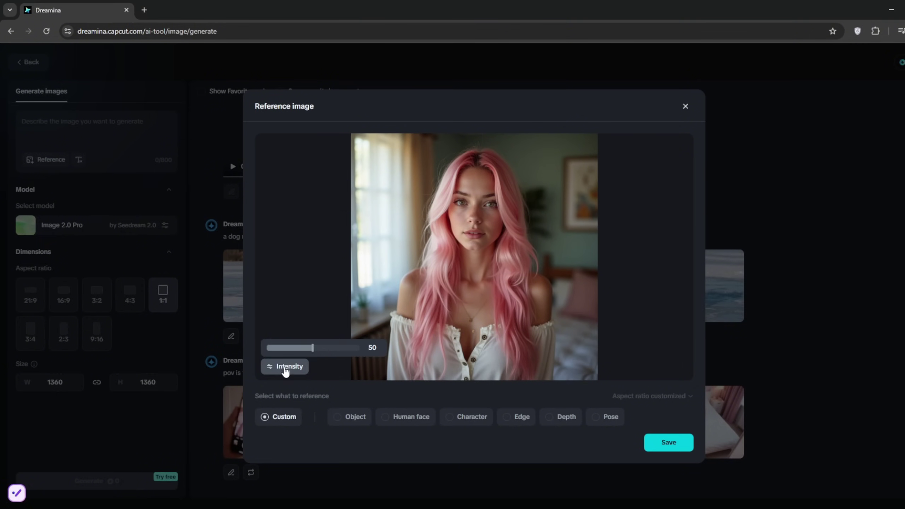
click(389, 397)
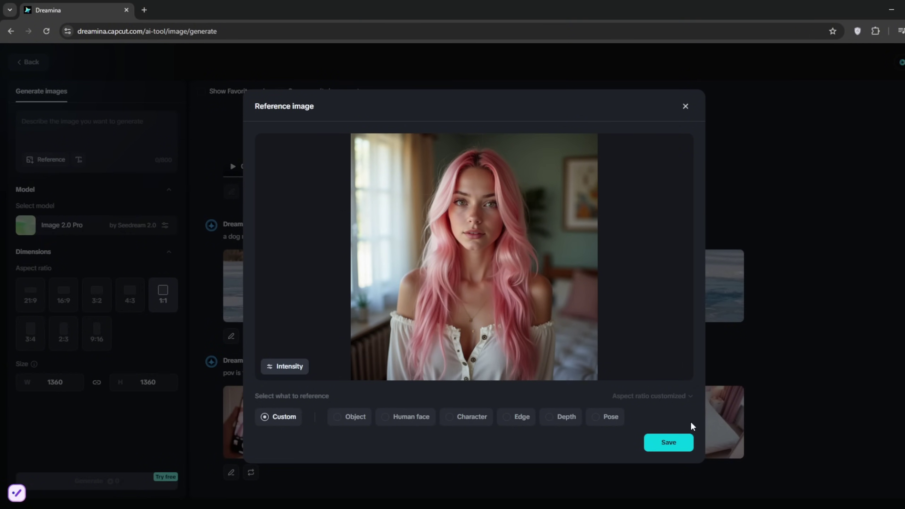
click(666, 443)
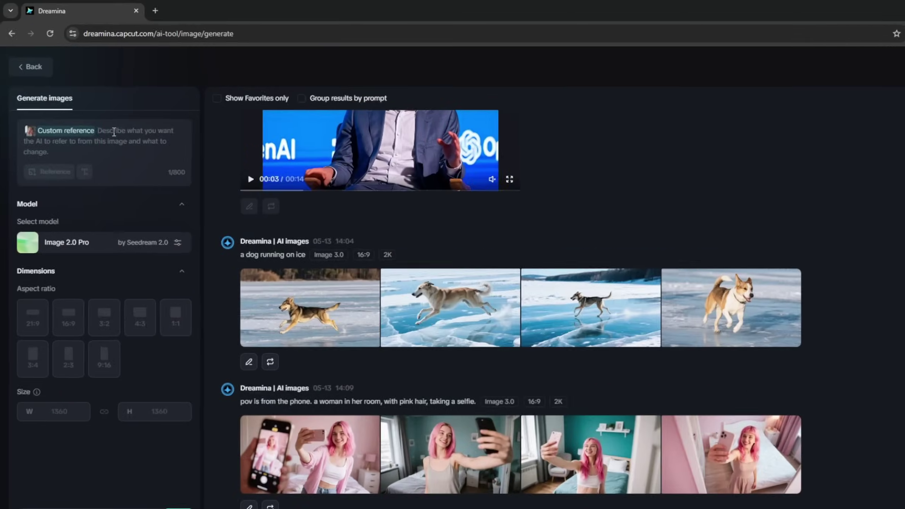
text(turn this into 2d)
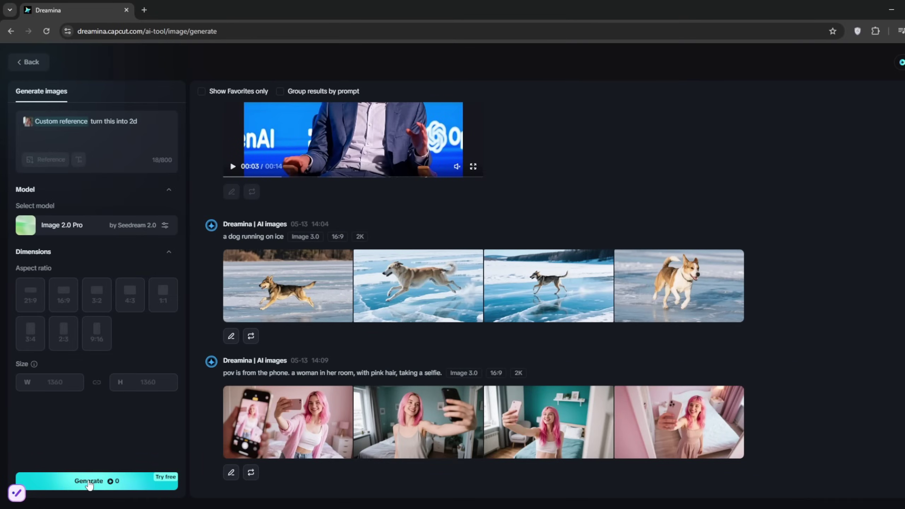
Step: Generate images from the pink-haired reference with the 'turn this into 2d' prompt
click(88, 480)
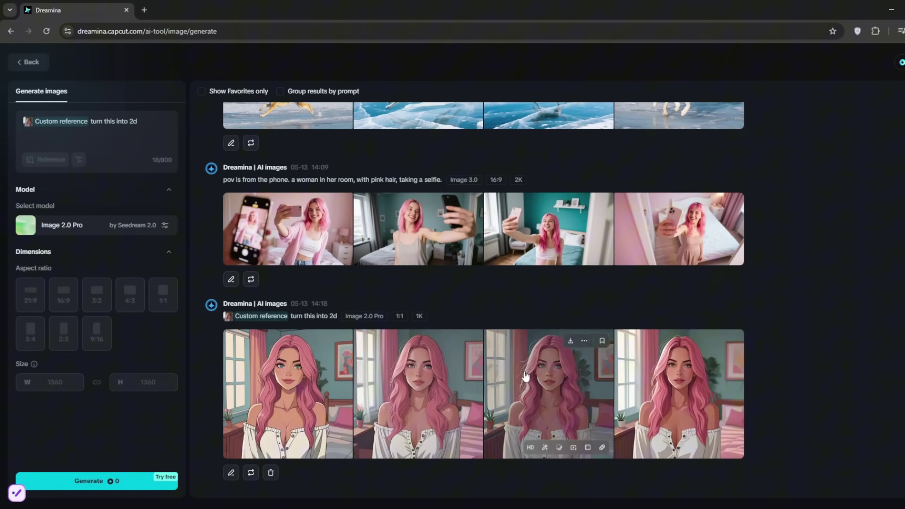
scroll(265, 250, up, 10)
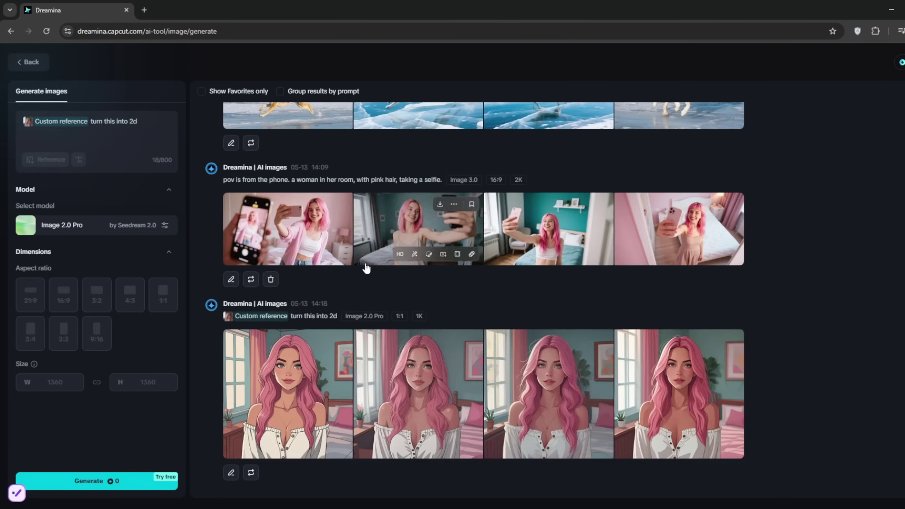
scroll(363, 262, down, 10)
Step: Open the 2D results full-size and step through to the fourth variant
click(403, 371)
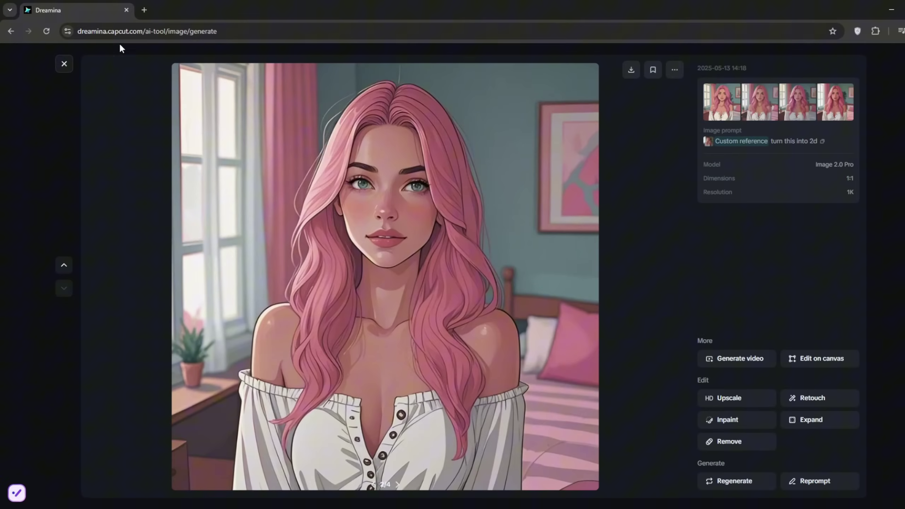
click(64, 64)
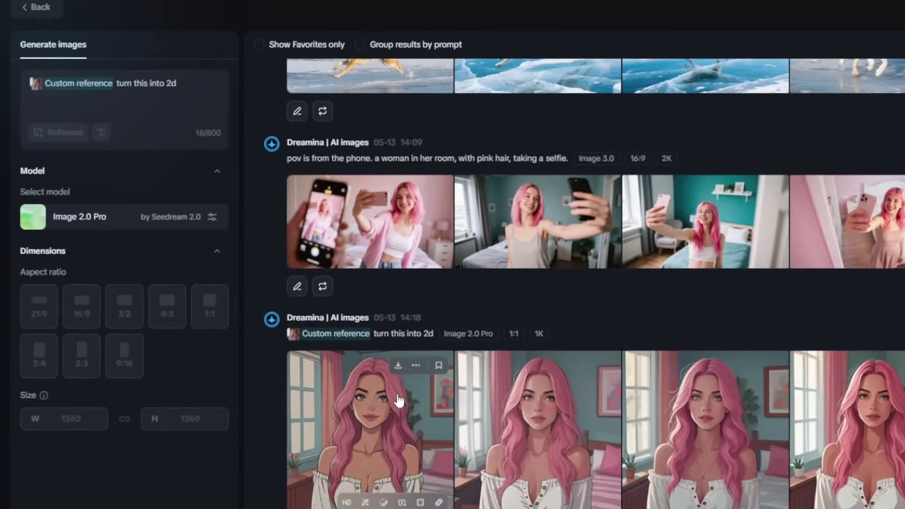
click(620, 474)
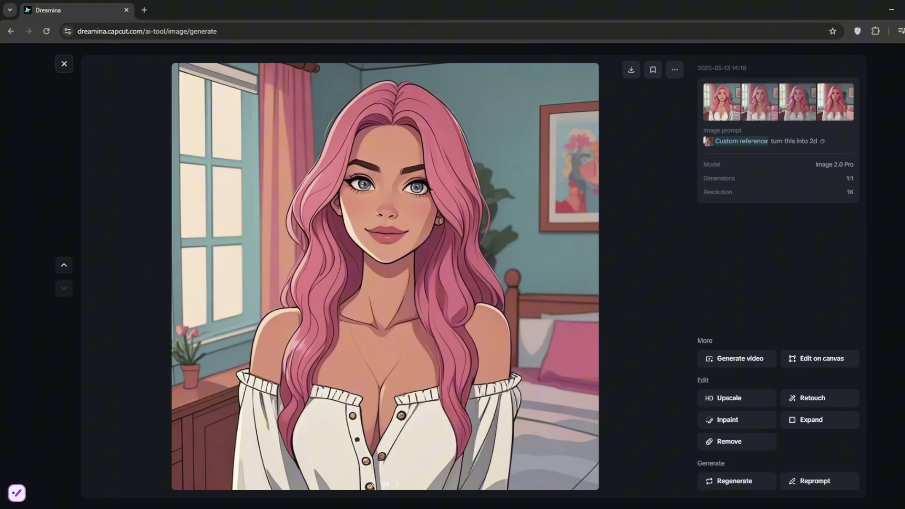
click(399, 484)
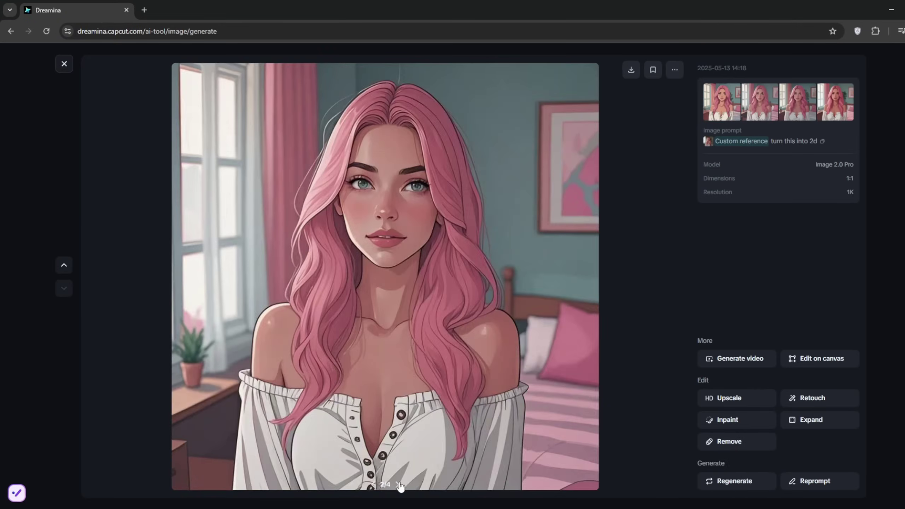
click(399, 484)
click(398, 484)
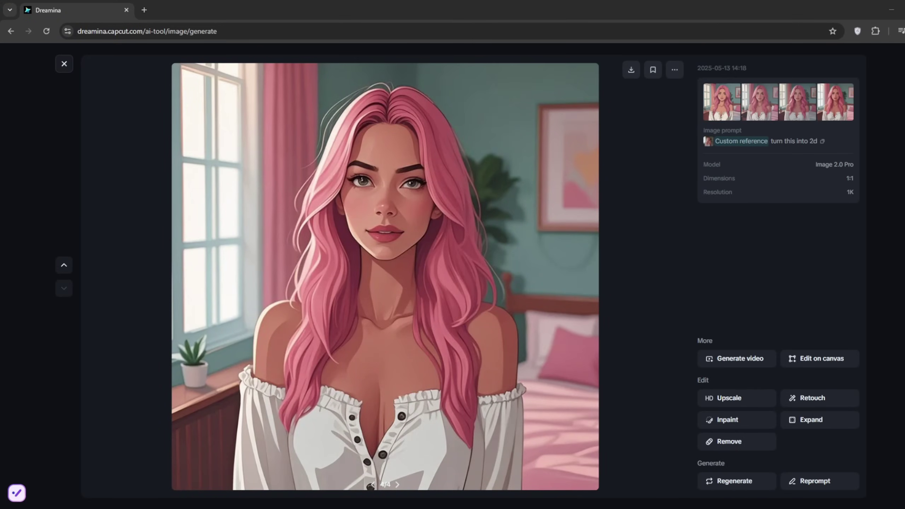
Step: Change the prompt to 'turn this into a ghibli style anime' and generate
click(64, 65)
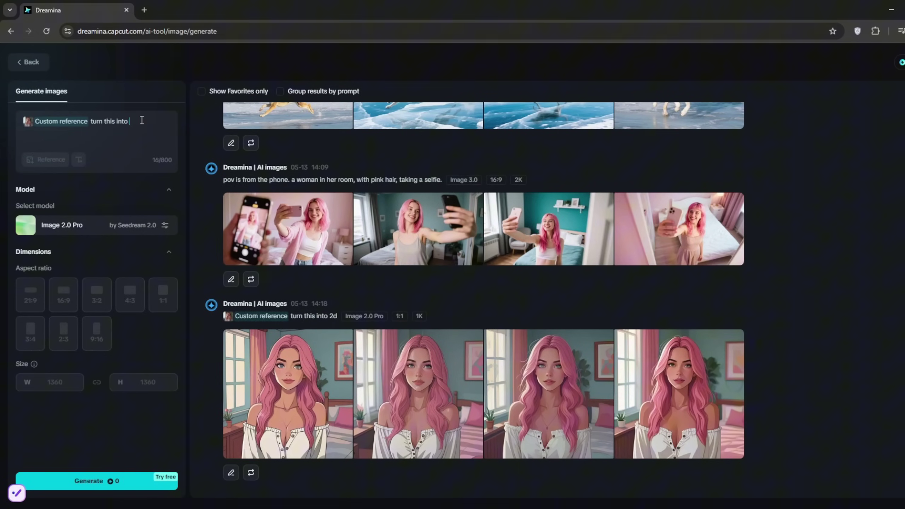
text(a ghibli style anime)
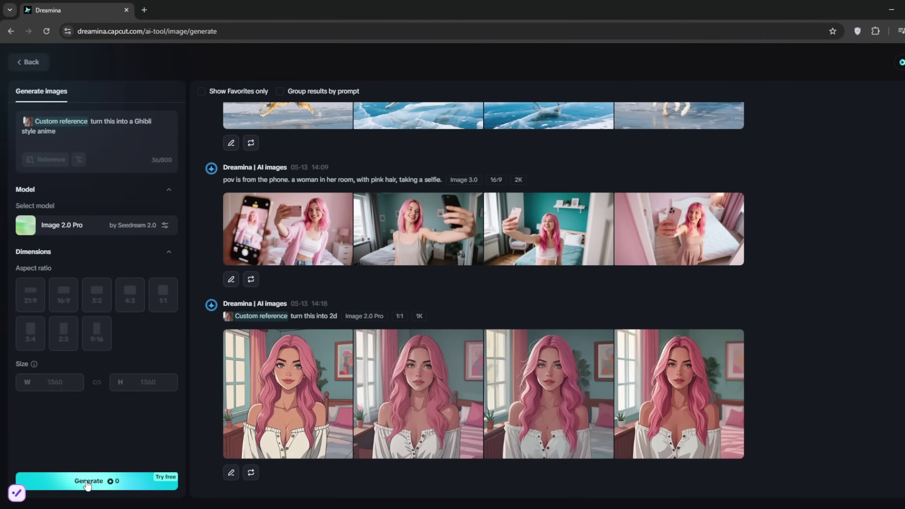
click(86, 480)
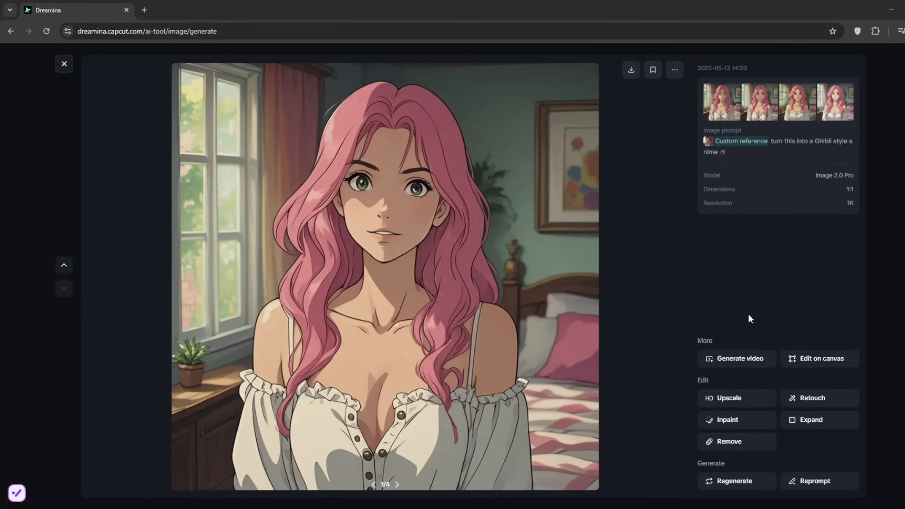
Step: Step through the four Ghibli anime variants, back to the second, and close the viewer
click(396, 486)
click(396, 485)
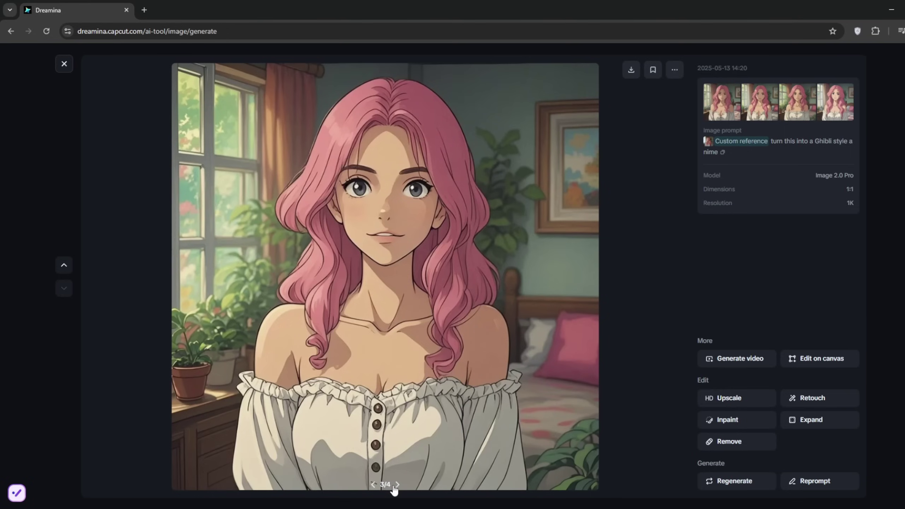
click(396, 486)
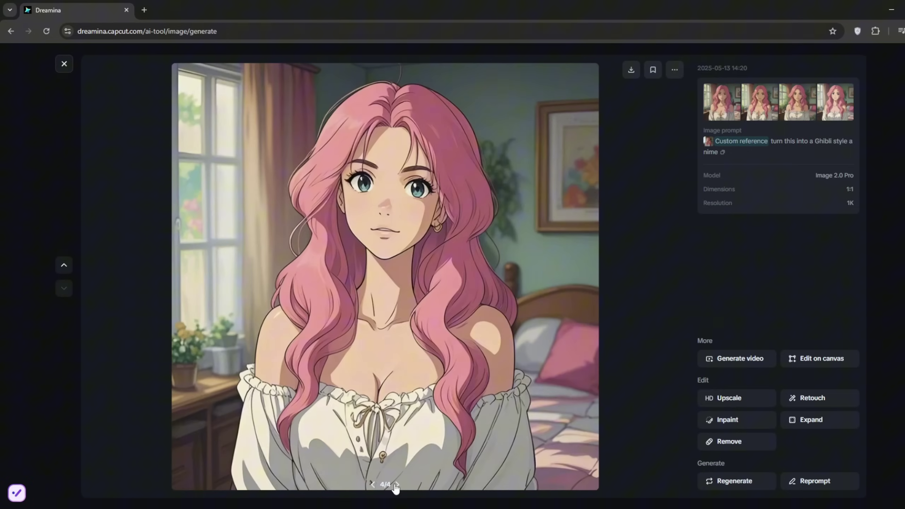
click(373, 484)
click(373, 484)
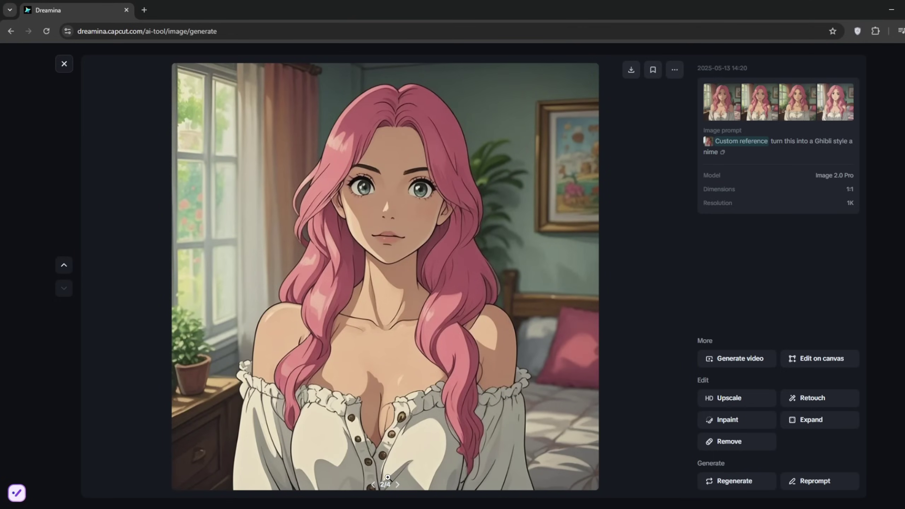
key(Escape)
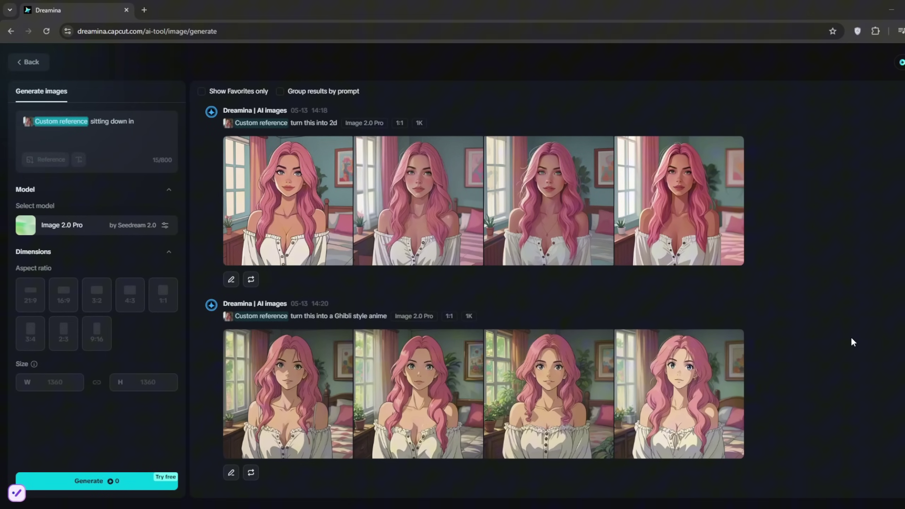
Step: Change the attached reference image to reference the Character instead of Custom, and save
click(52, 124)
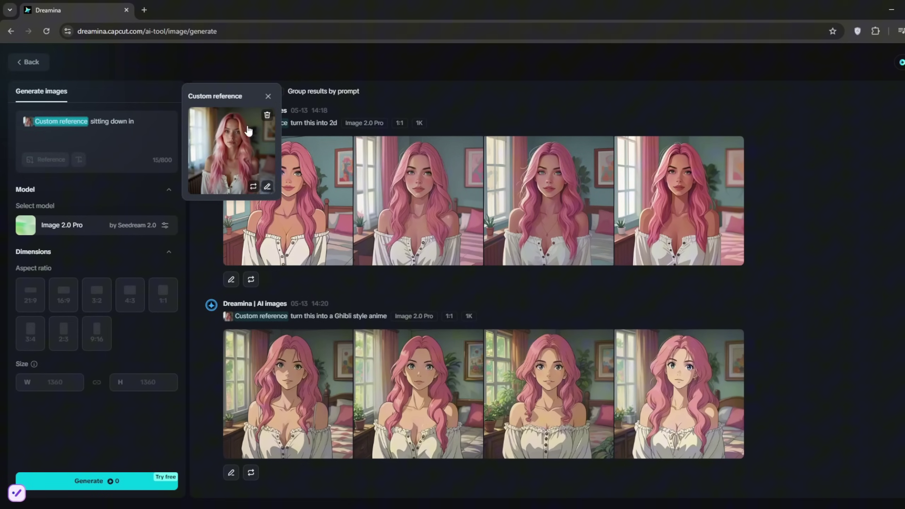
click(267, 188)
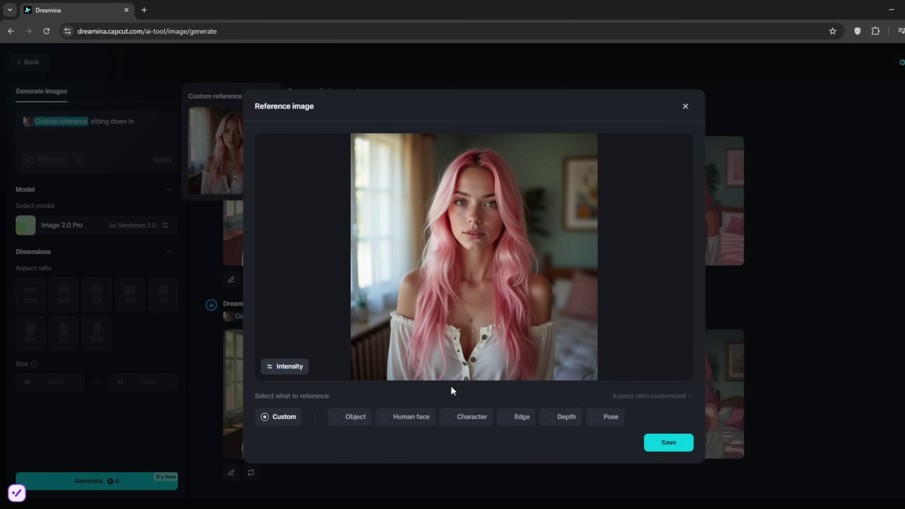
click(449, 417)
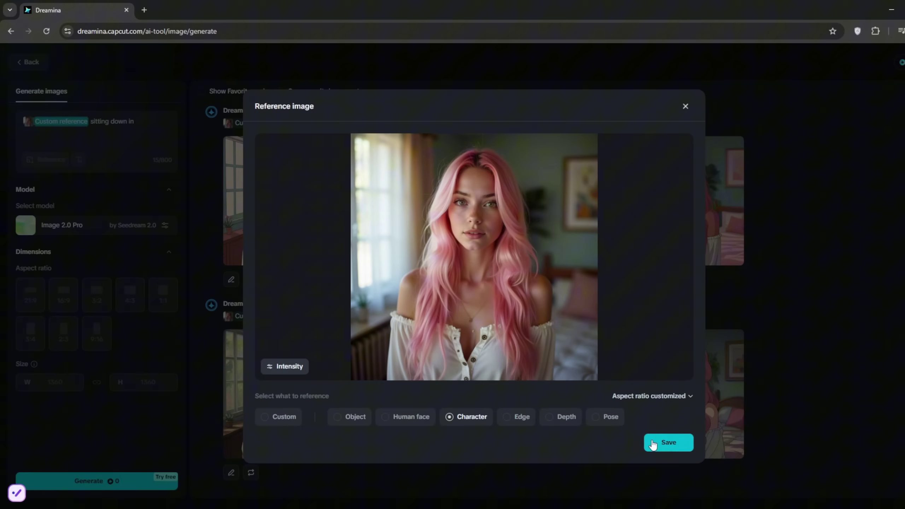
click(667, 442)
Step: Finish the prompt with 'a bed in her room at night' and generate the images
click(153, 123)
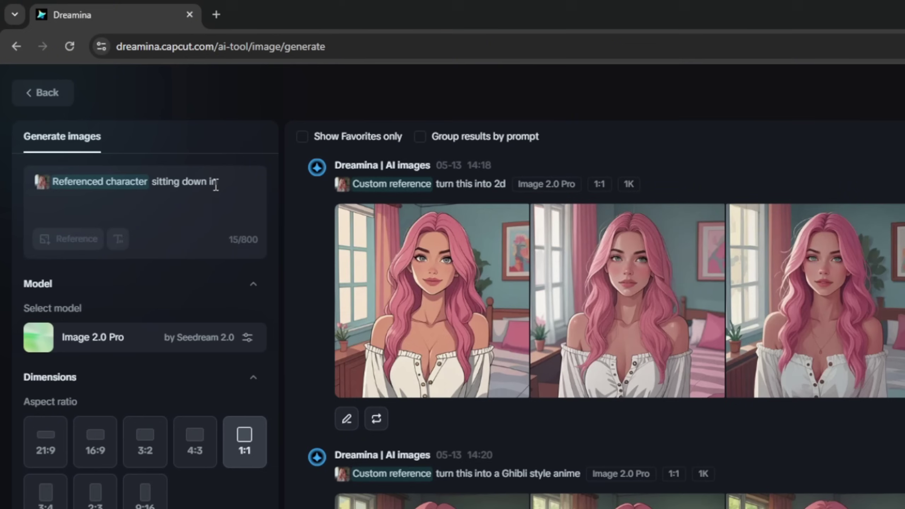
text(a bed in her room at night)
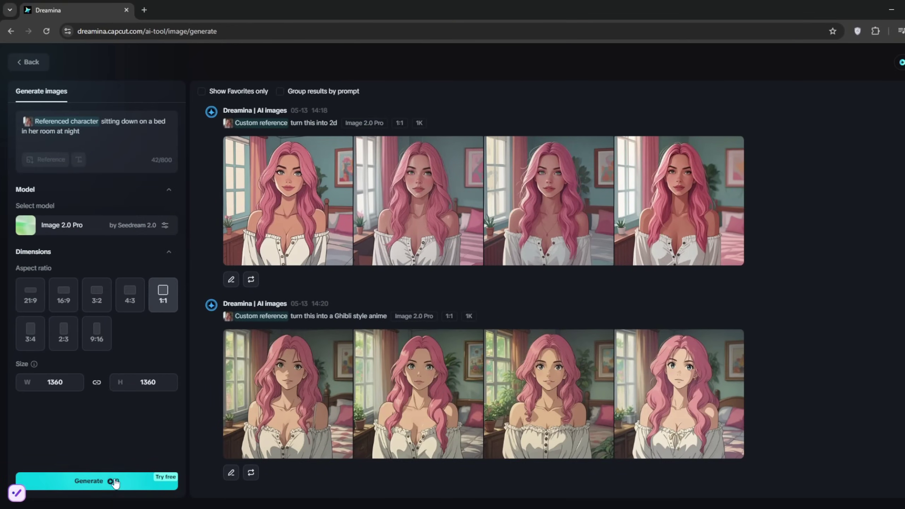
click(109, 480)
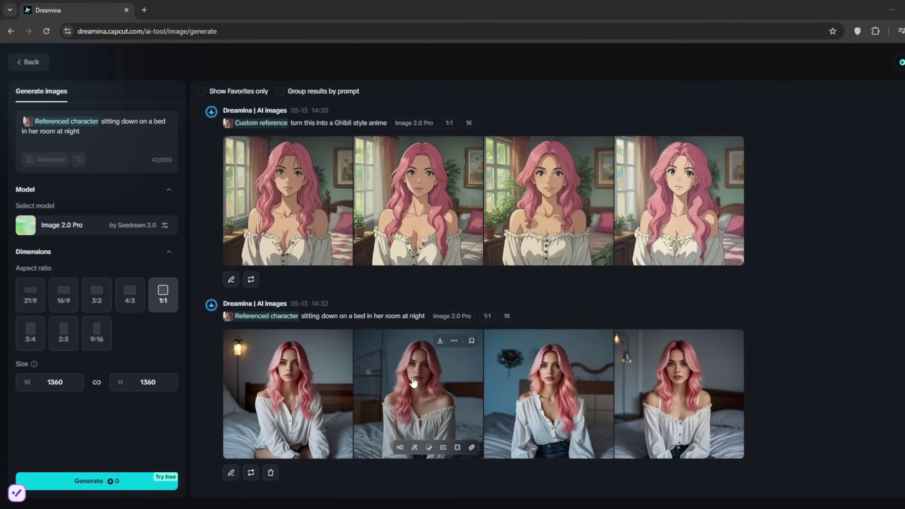
Step: View the new bed-scene images full size, browse back one, and close the viewer
click(412, 376)
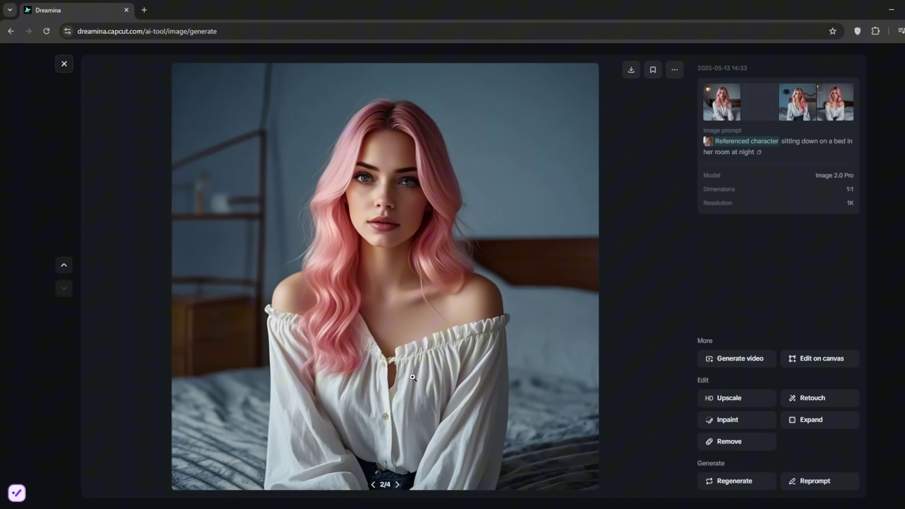
click(373, 484)
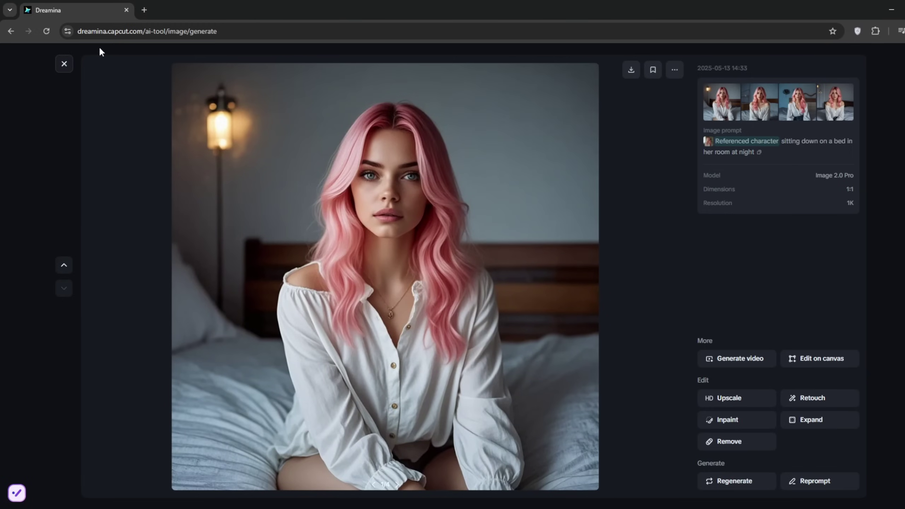
click(63, 64)
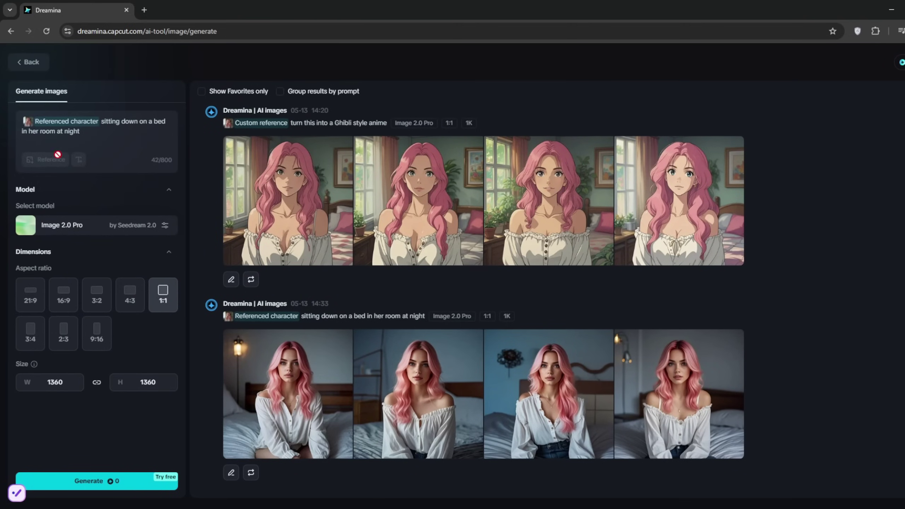
Step: Switch the image model to Image 3.0 with High (2K) resolution
click(139, 228)
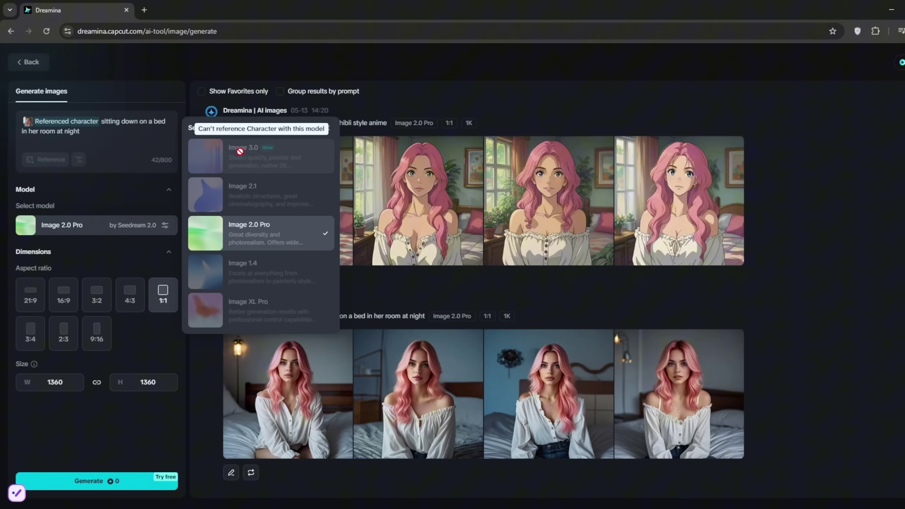
click(127, 192)
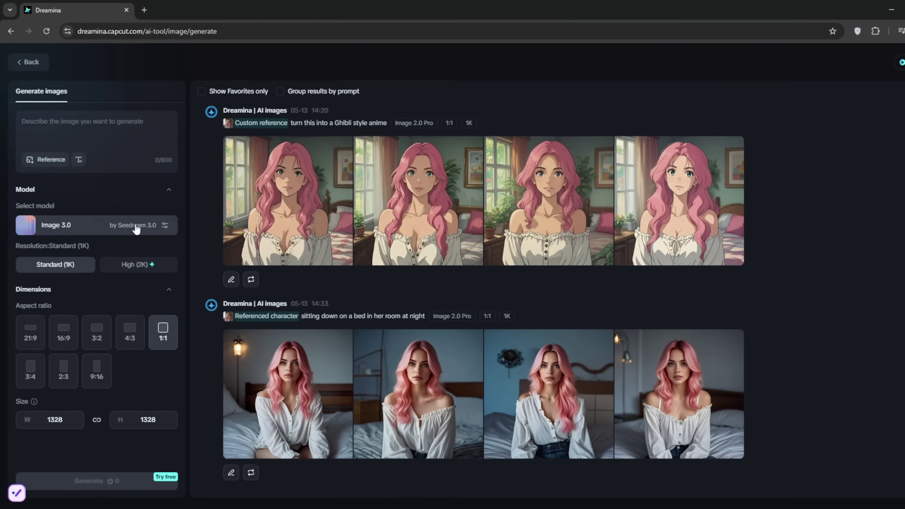
click(133, 266)
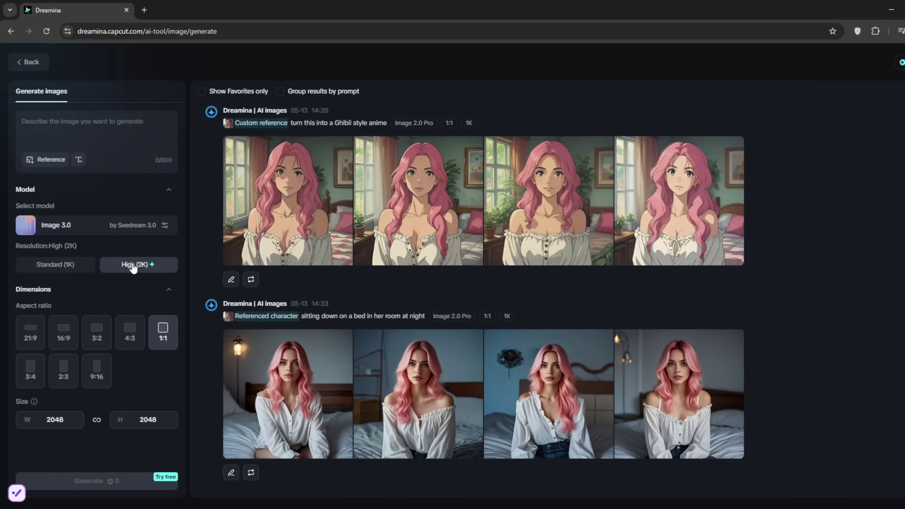
Step: Generate 'a woman with green hair holding a board saying' with drawn text 'subscribe to brain', then open the second result
click(78, 122)
text(a woman with green hair holding a board saying)
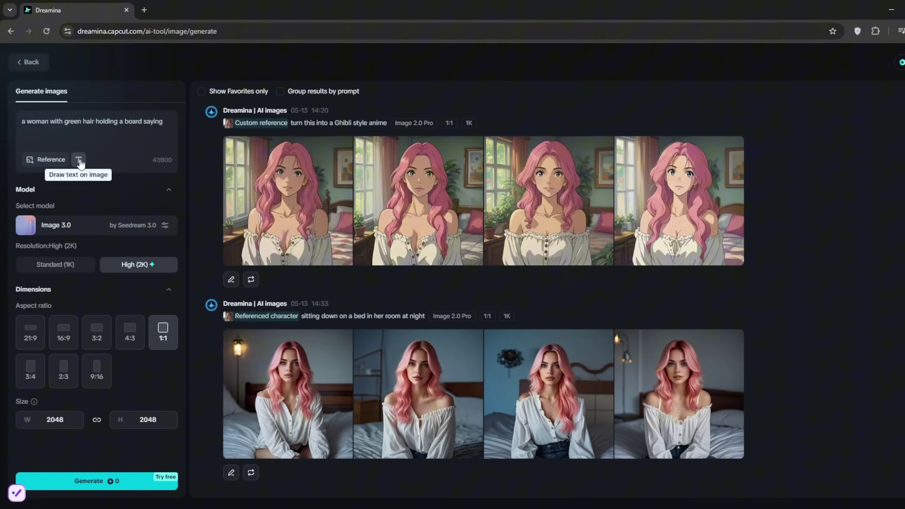
click(80, 160)
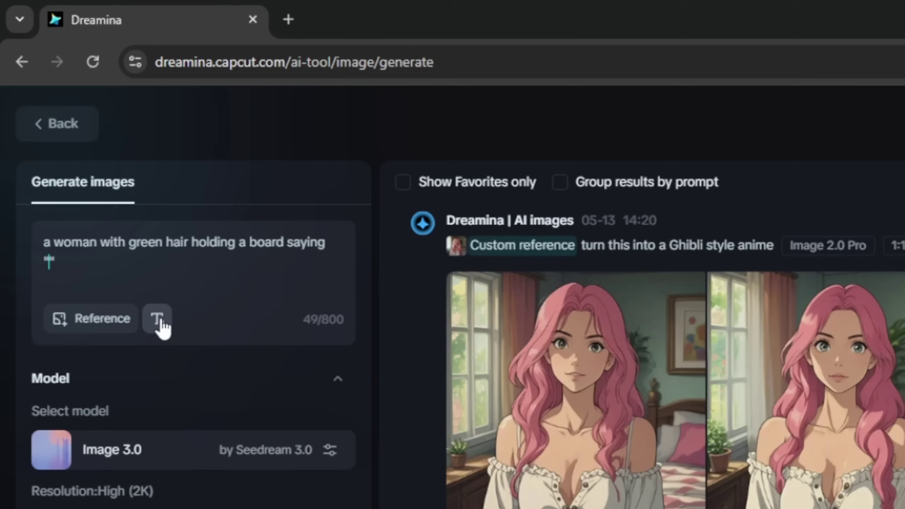
text(subscribe to brain)
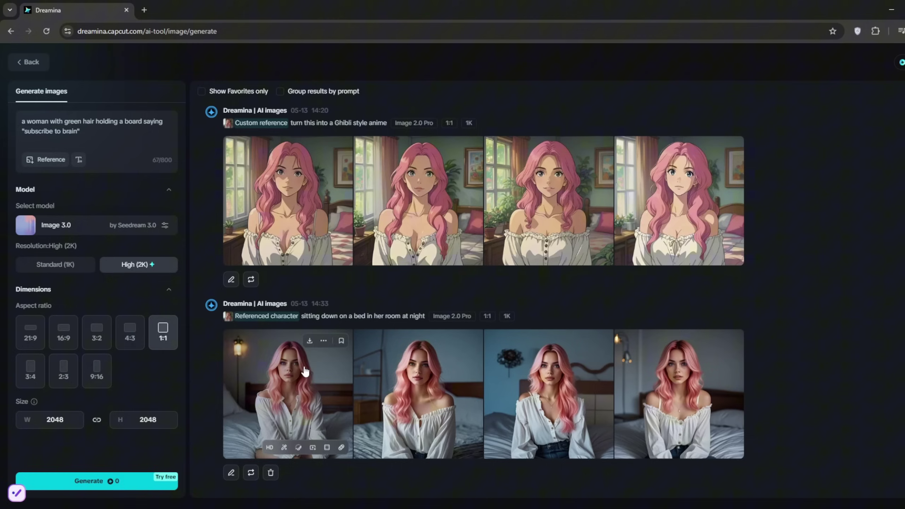
click(93, 489)
click(411, 387)
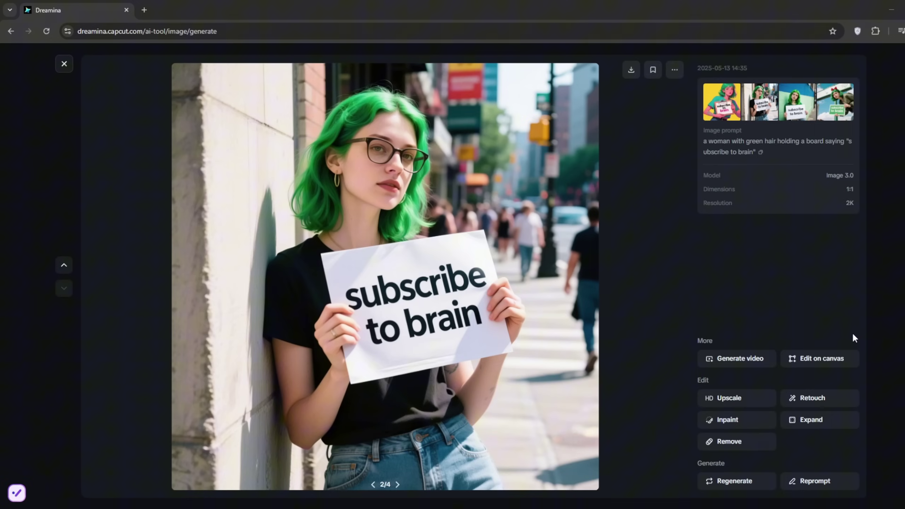
Step: Browse forward through the green-hair results to image 4/4, the one with the red bow
click(397, 484)
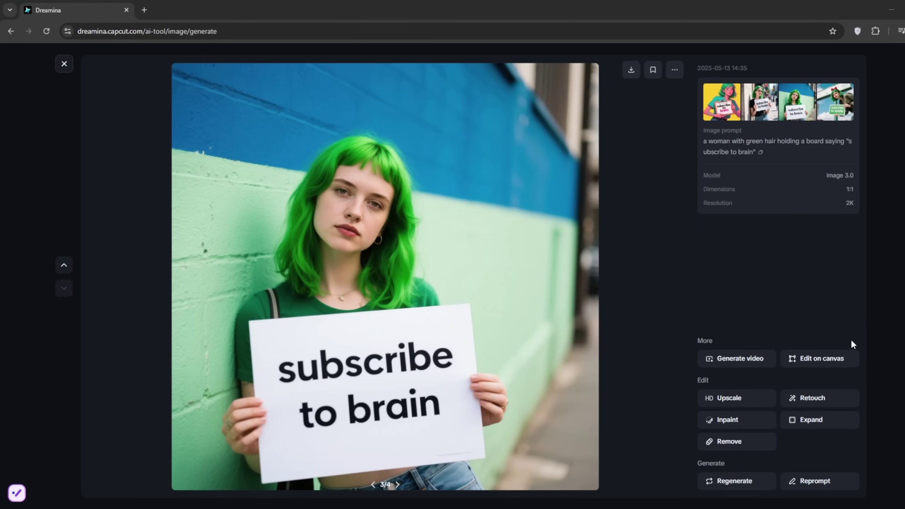
key(Right)
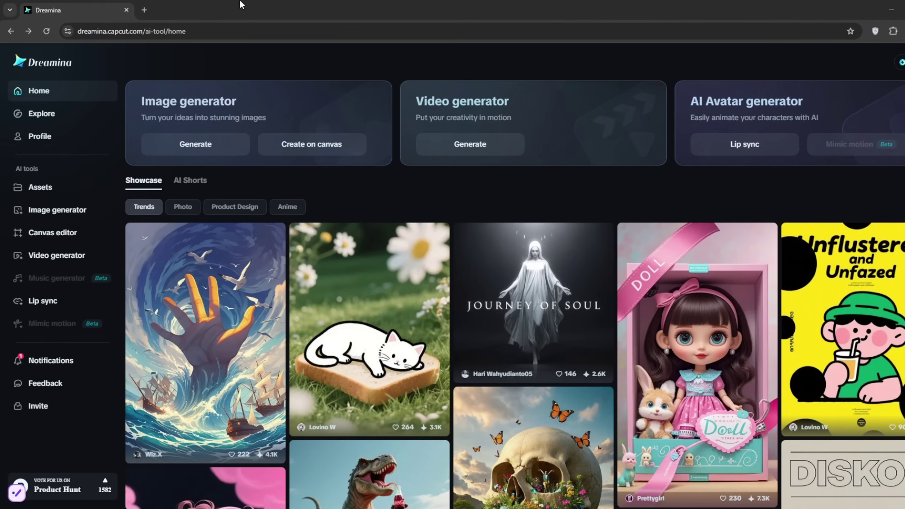
Step: In a new tab, search Google for 'nord vpn' and open the sponsored NordVPN offer page
click(144, 10)
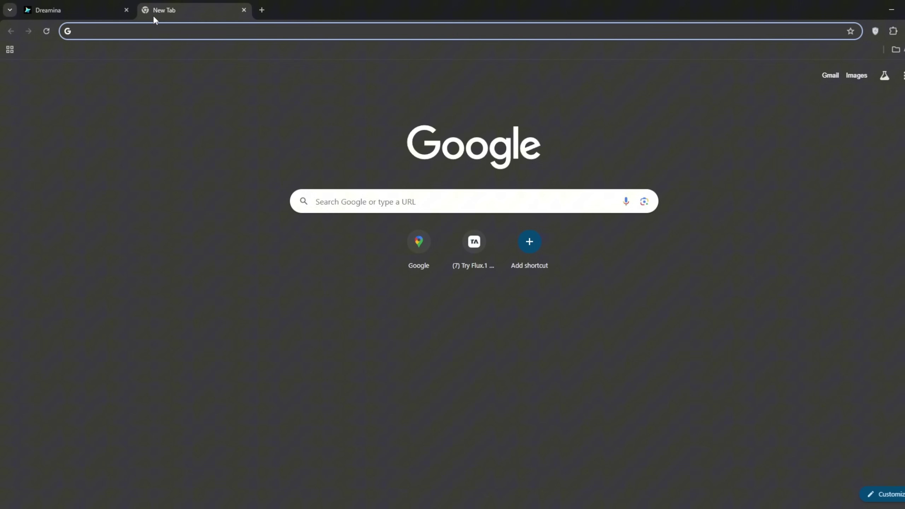
text(nord vpn)
key(Return)
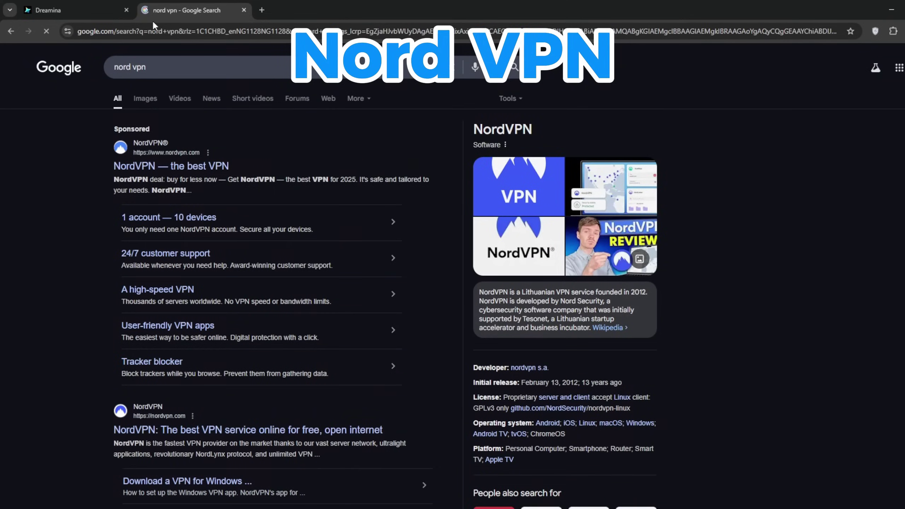
click(200, 166)
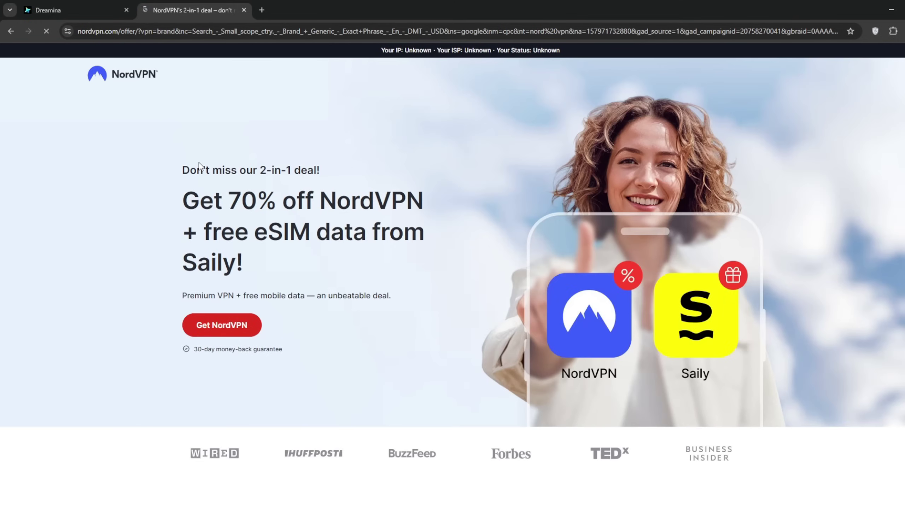
Step: In another new tab, search 'vee pn chrome extension' to find its Chrome Web Store page
scroll(372, 185, down, 3)
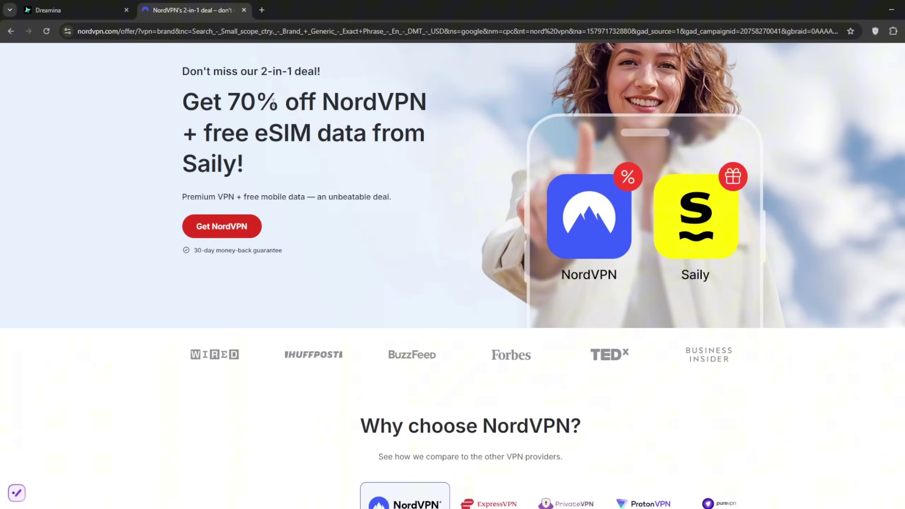
click(262, 10)
text(vee pn)
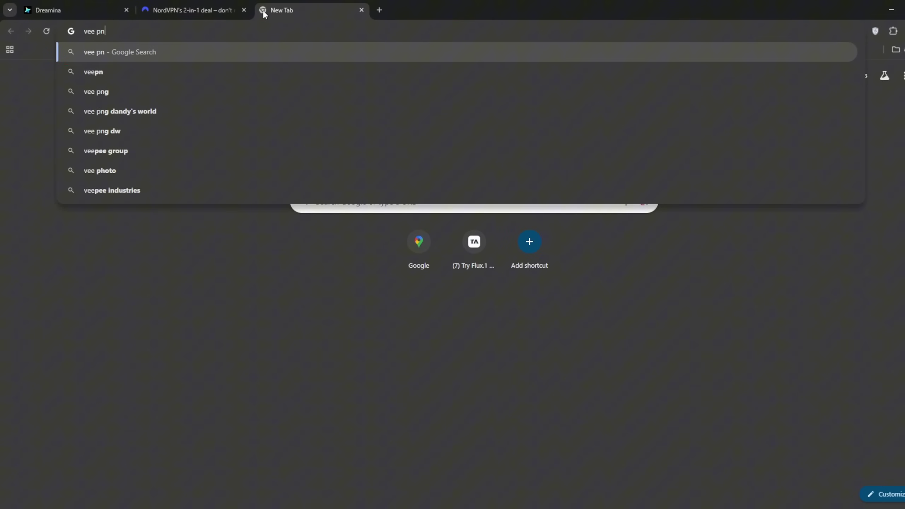
text( chrome extension)
key(Return)
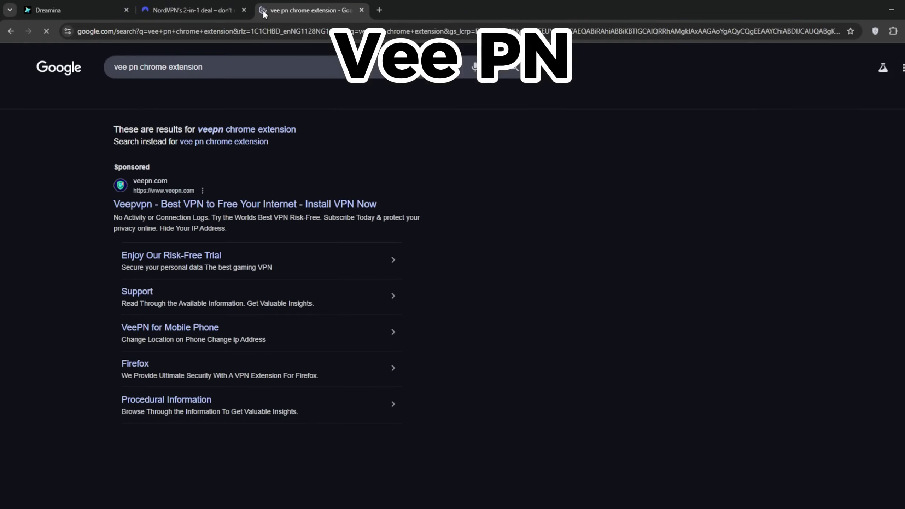
scroll(166, 323, down, 4)
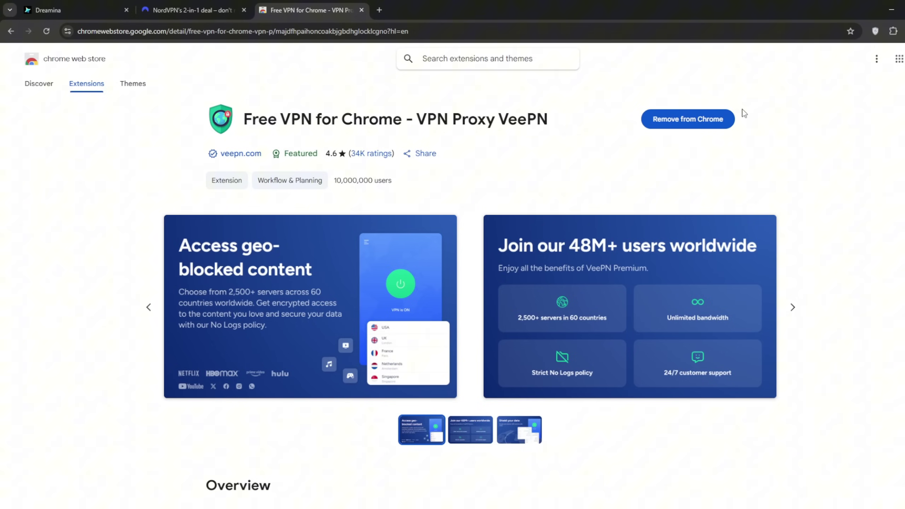
click(893, 31)
click(804, 155)
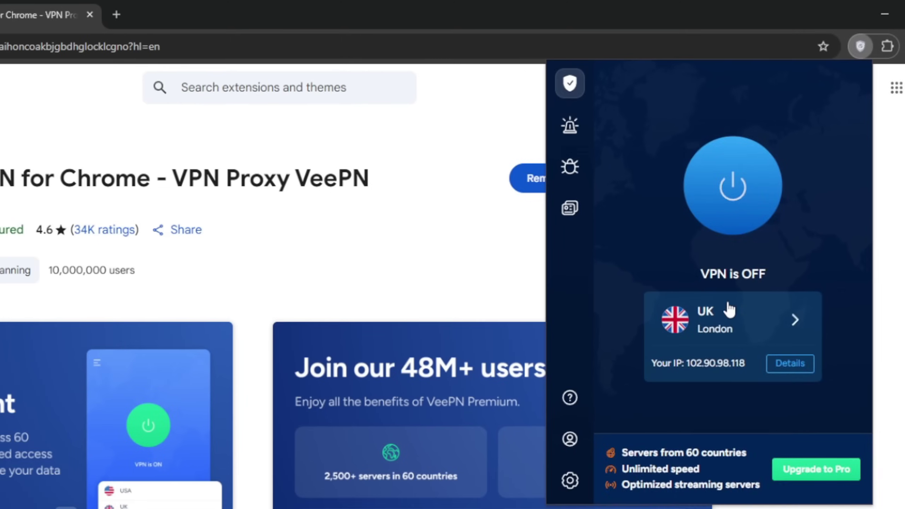
click(728, 310)
scroll(717, 354, down, 15)
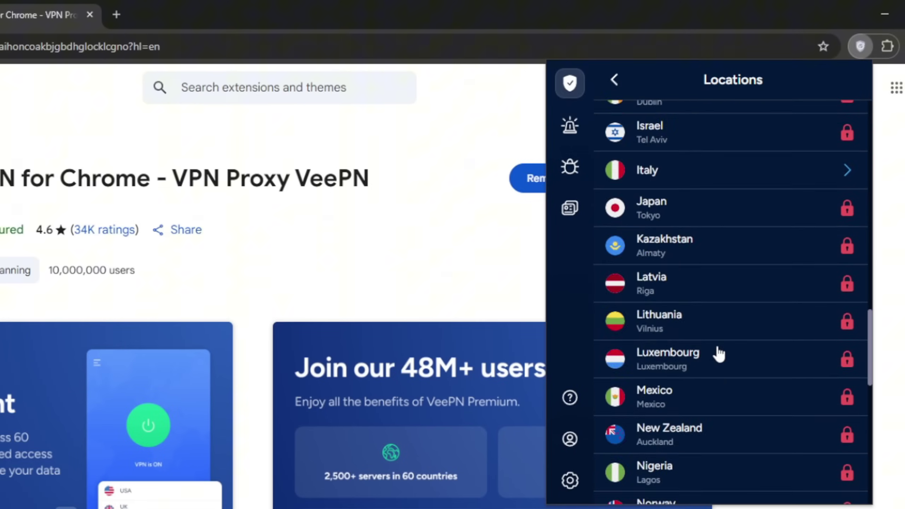
scroll(719, 353, down, 6)
scroll(677, 249, up, 20)
click(655, 124)
text(keny)
key(BackSpace)
key(BackSpace)
key(BackSpace)
key(BackSpace)
text(g)
key(BackSpace)
scroll(730, 285, down, 20)
scroll(743, 317, down, 20)
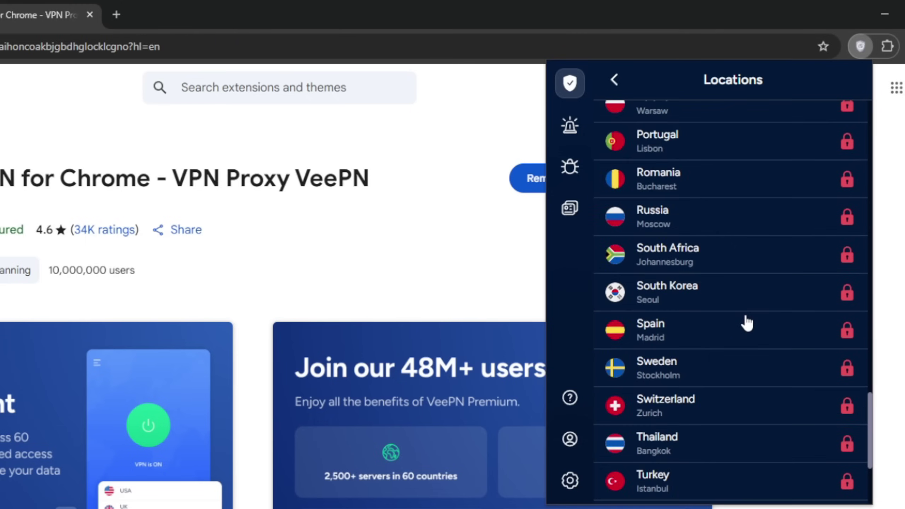
scroll(694, 250, up, 11)
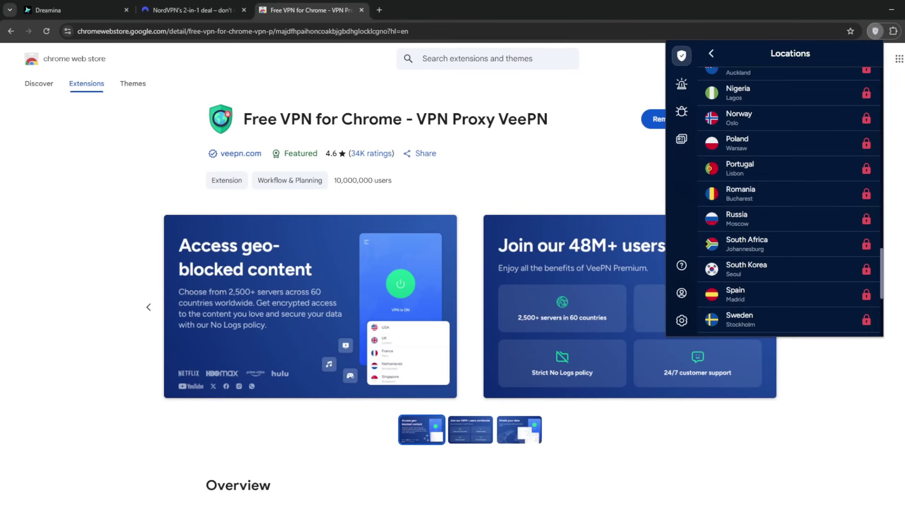
key(Escape)
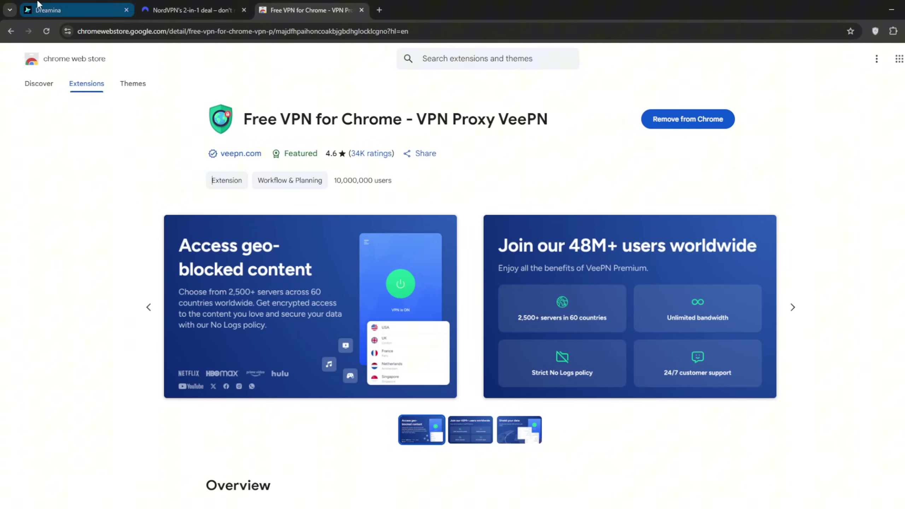
Step: Check the VeePN Web Store tab and installed extensions, then return to the Dreamina home page
click(51, 4)
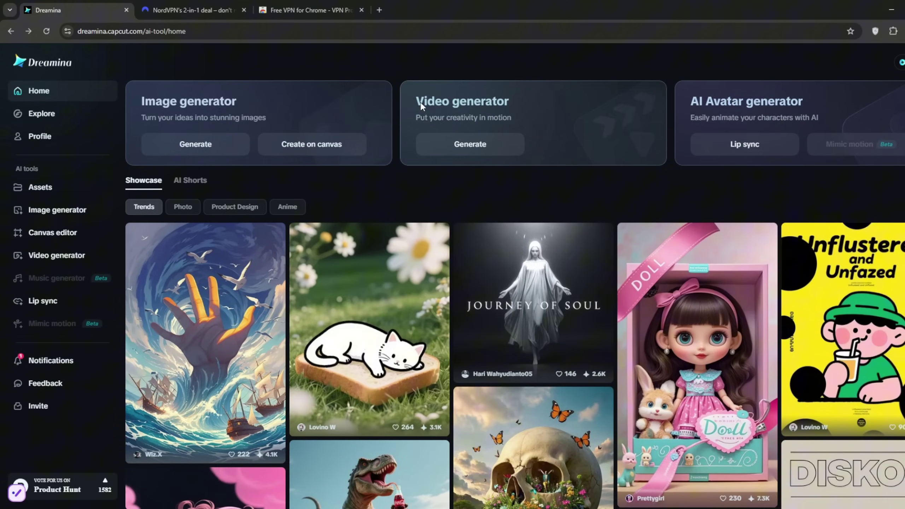
click(310, 10)
click(893, 31)
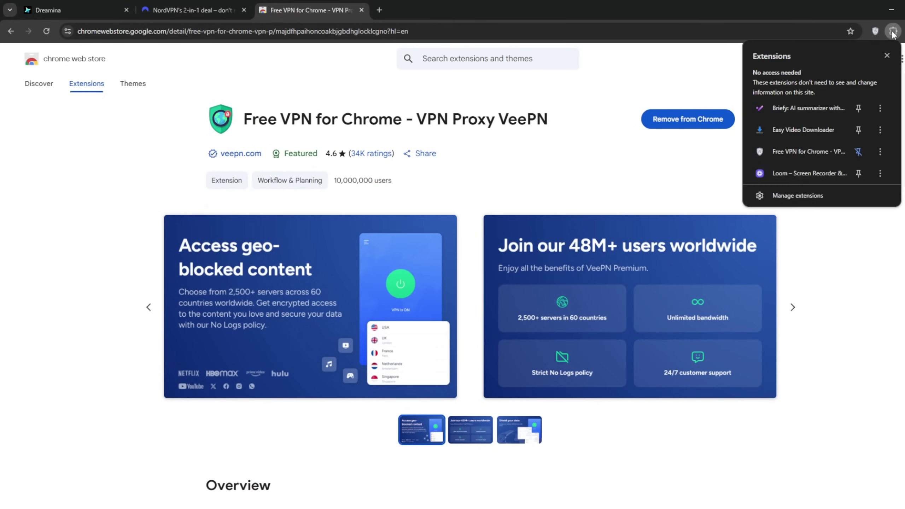
click(47, 7)
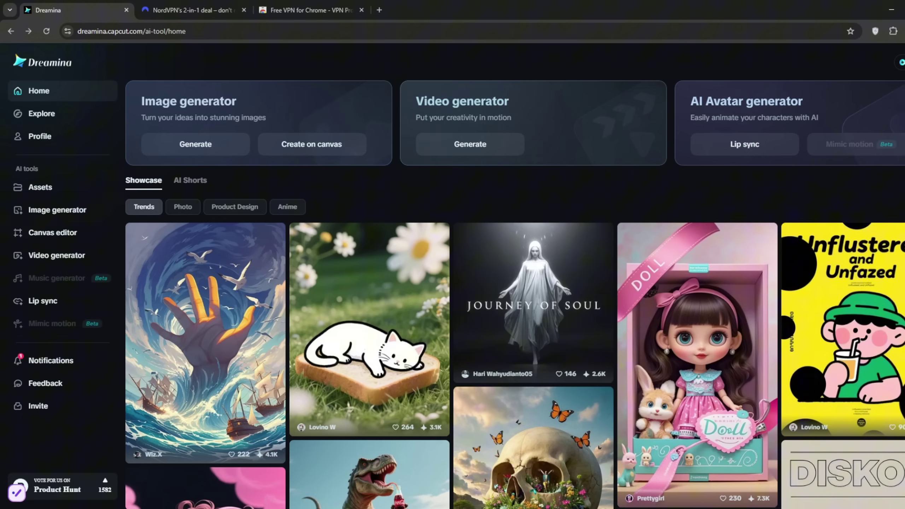
Step: Connect the Free VPN for Chrome extension to UK London and reload Dreamina
click(890, 32)
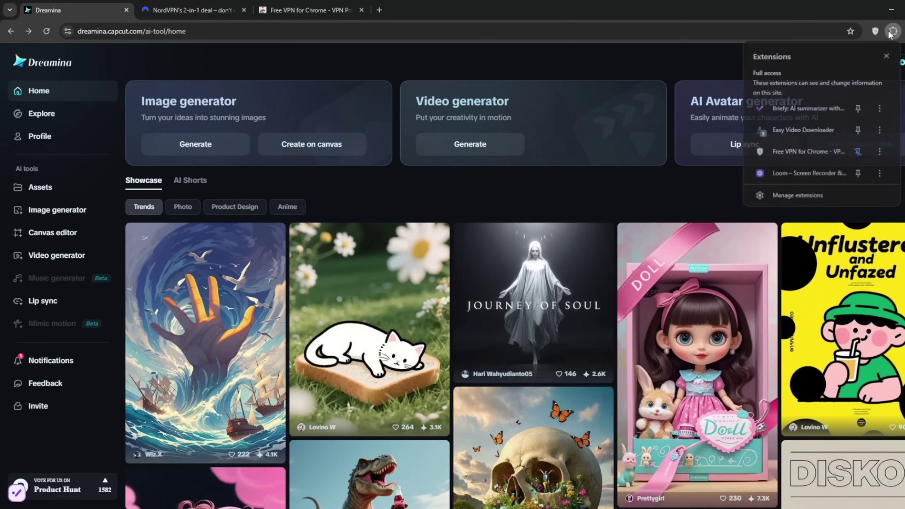
click(788, 156)
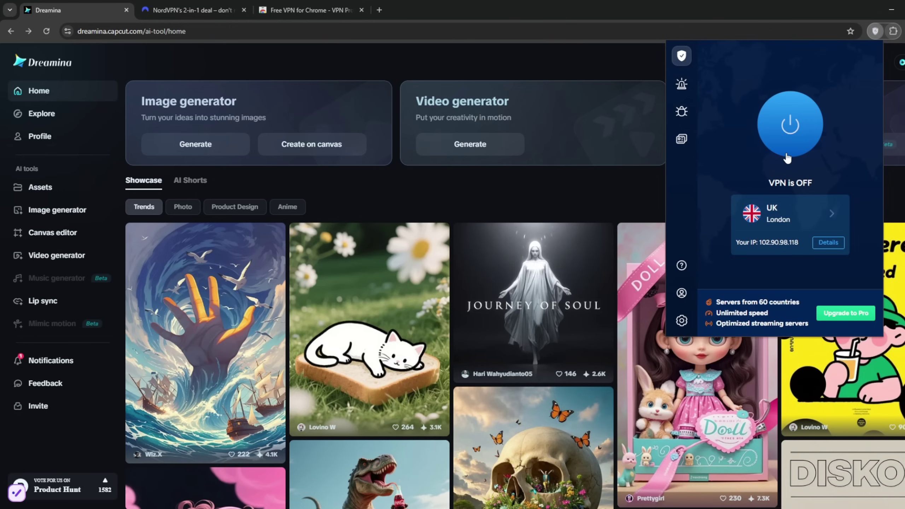
click(774, 211)
click(711, 54)
click(791, 124)
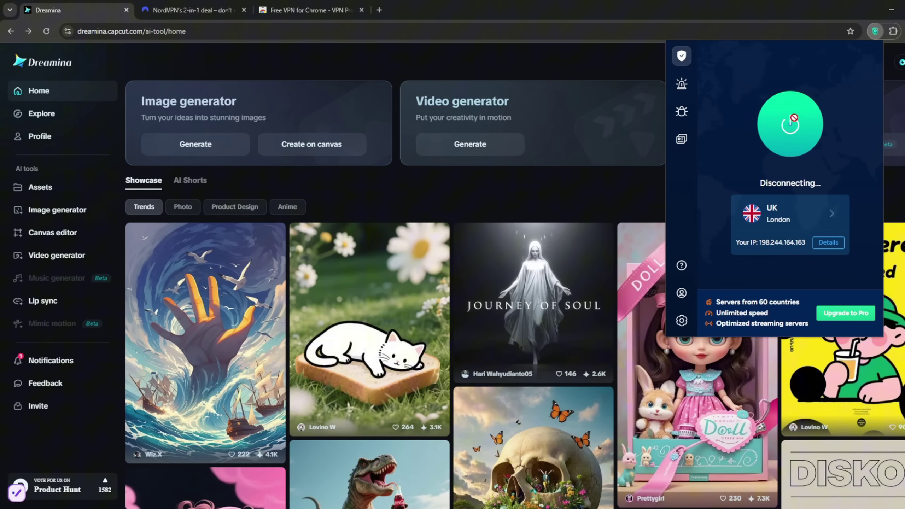
click(46, 31)
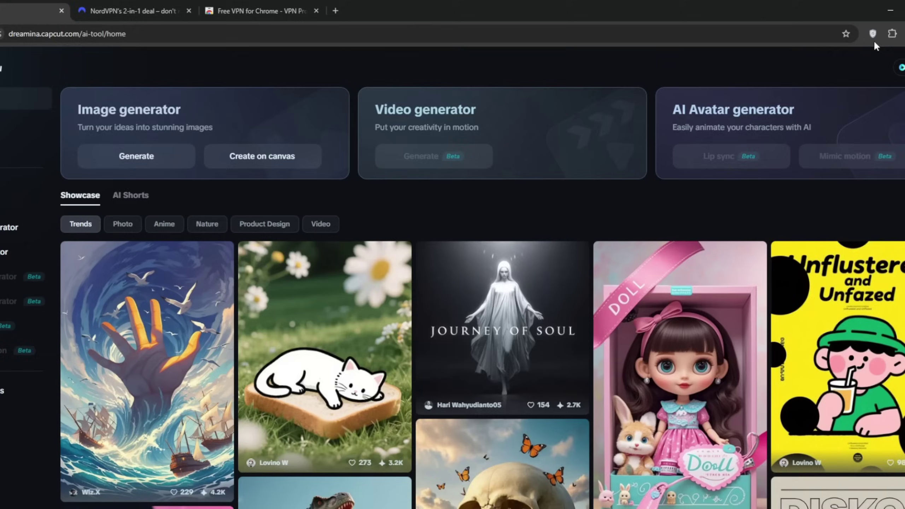
Step: Reconnect the VPN to the UK server and reload Dreamina again
click(887, 45)
click(745, 223)
click(732, 187)
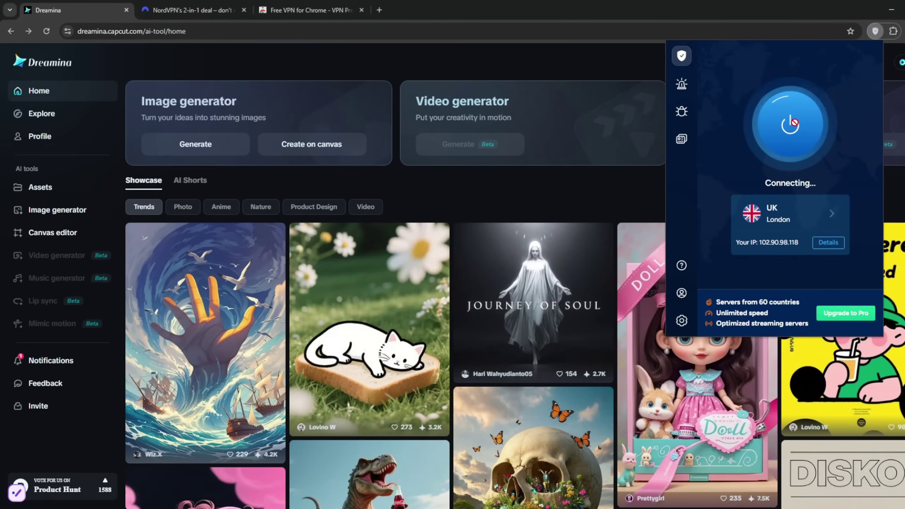
click(47, 31)
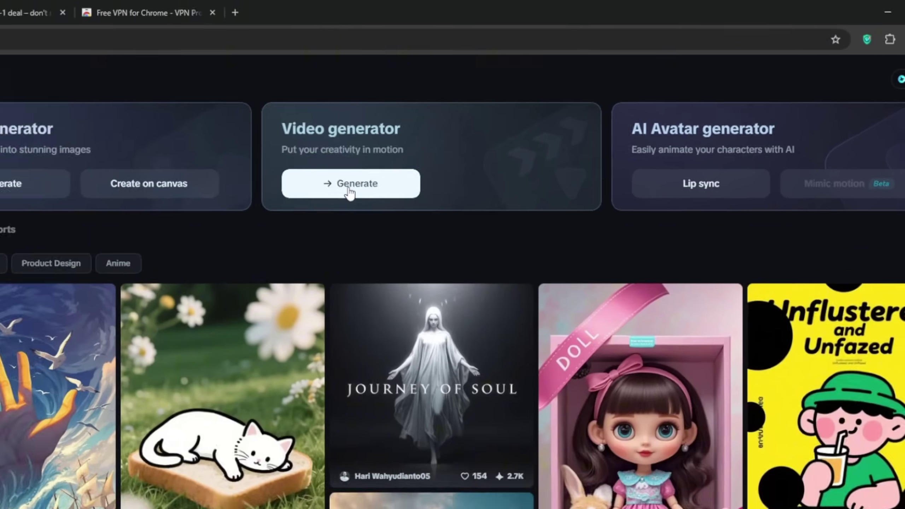
Step: Generate a text-to-video clip 'a woman in her room, it is afternoon' with Zoom in camera, Normal speed
click(252, 221)
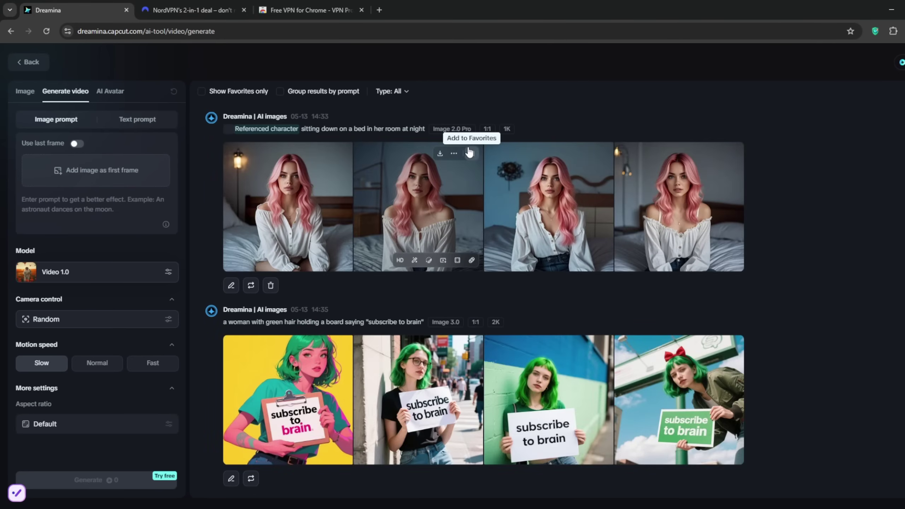
click(138, 121)
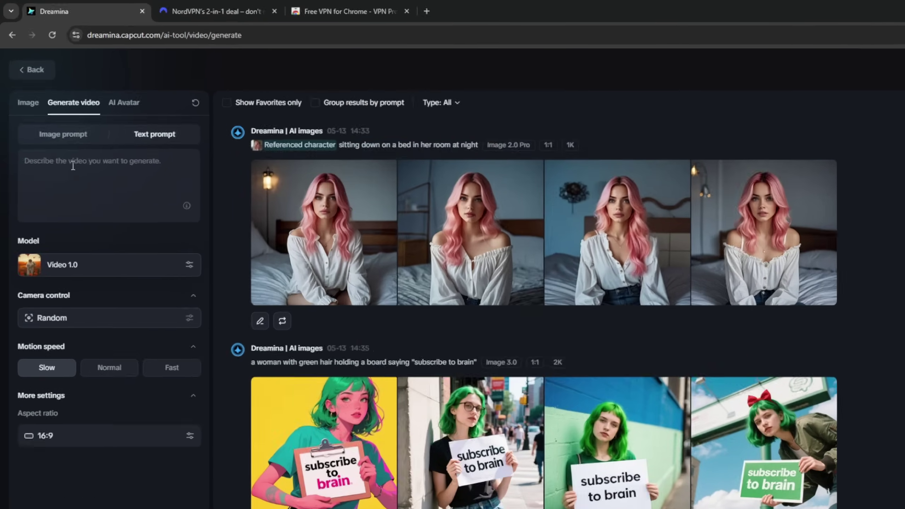
text(a woman in her room, it is afternoon)
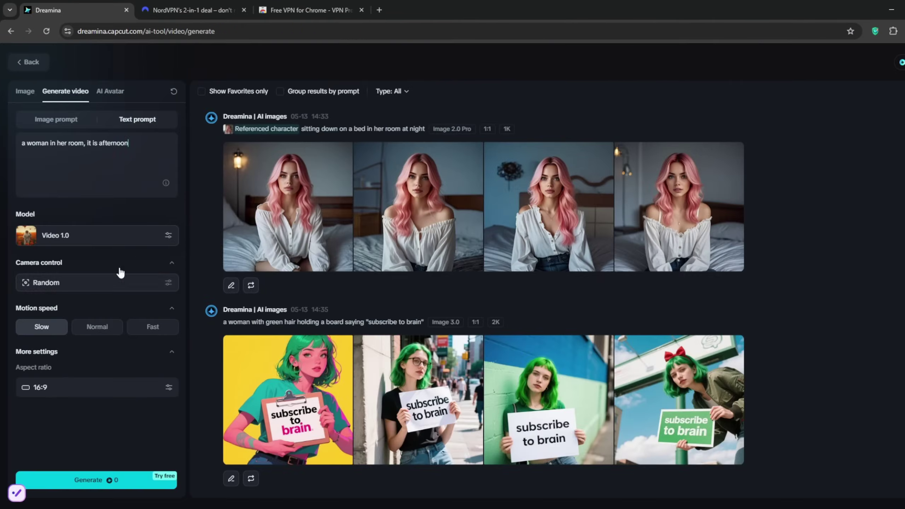
click(96, 282)
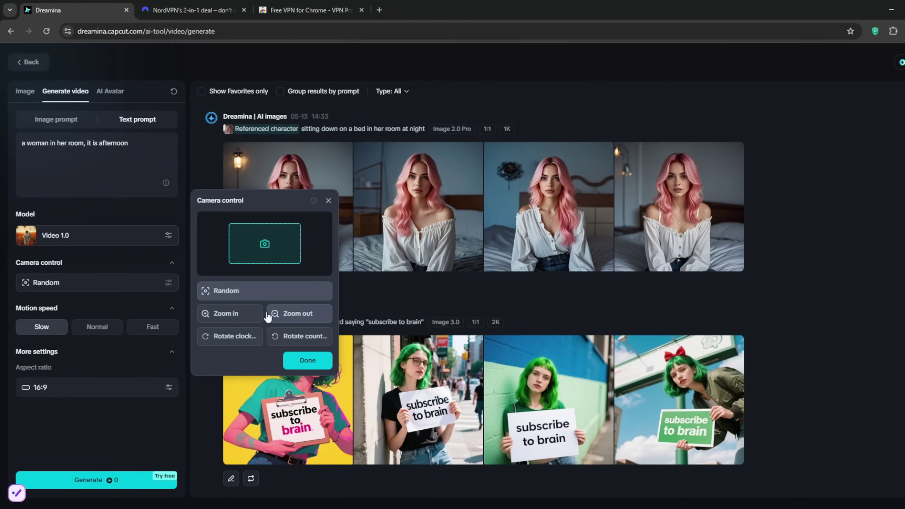
click(228, 314)
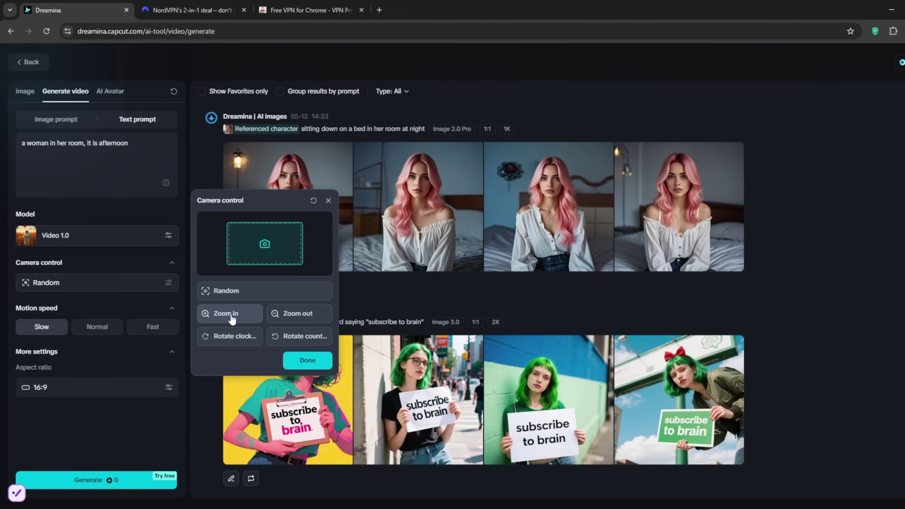
click(107, 330)
click(95, 328)
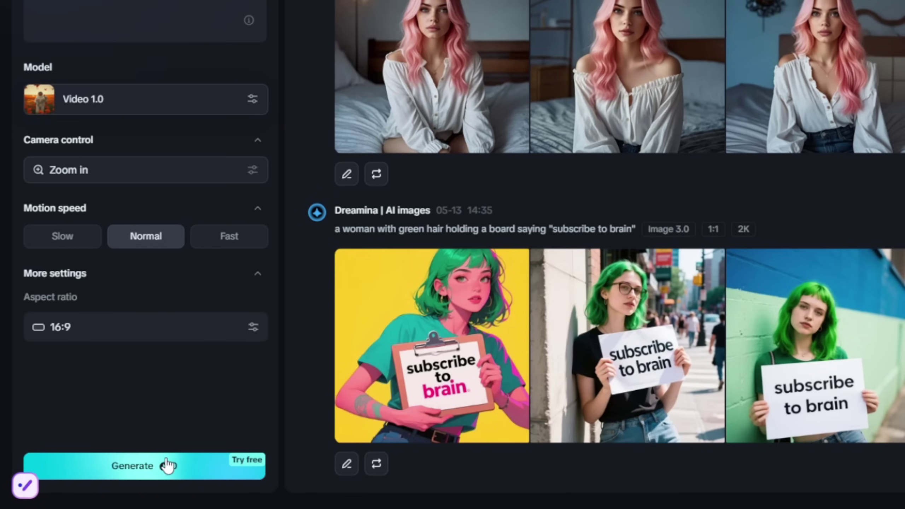
click(153, 477)
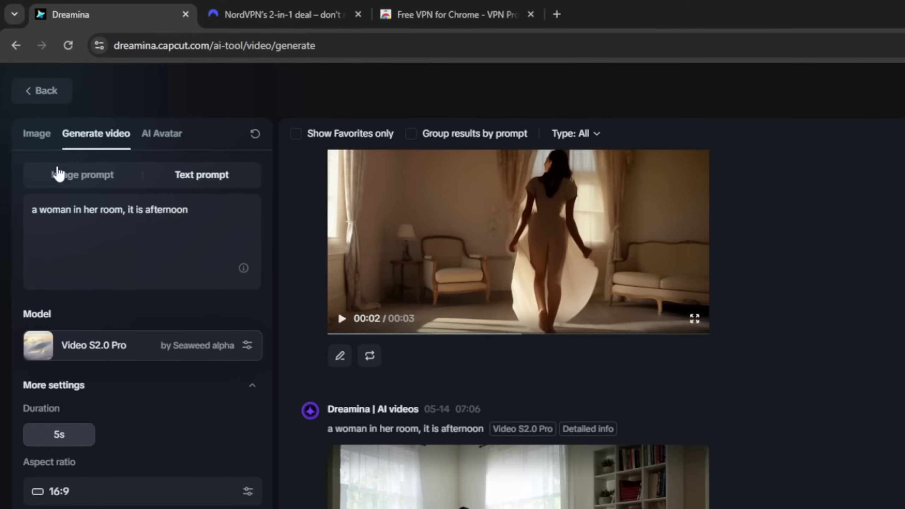
Step: Generate a video from the uploaded woman-in-black first frame with an empty prompt, then watch it full screen
click(60, 175)
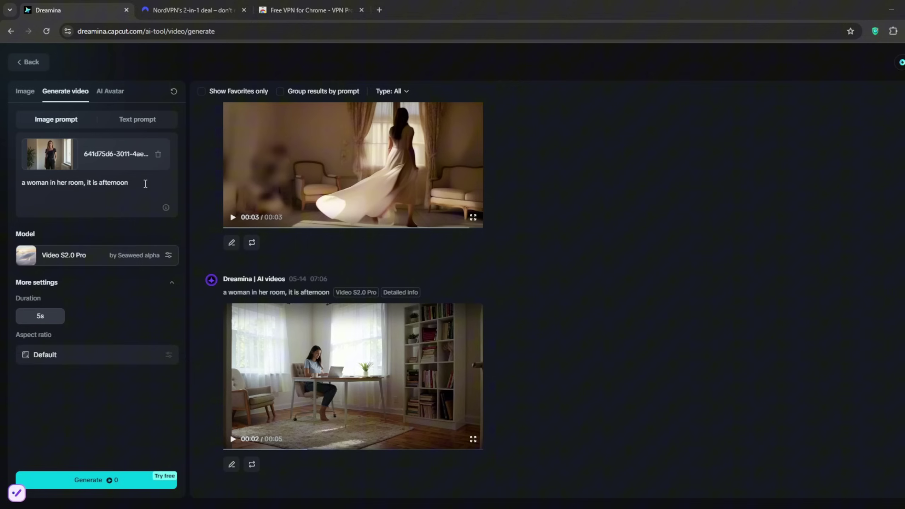
drag(145, 183, 2, 188)
key(BackSpace)
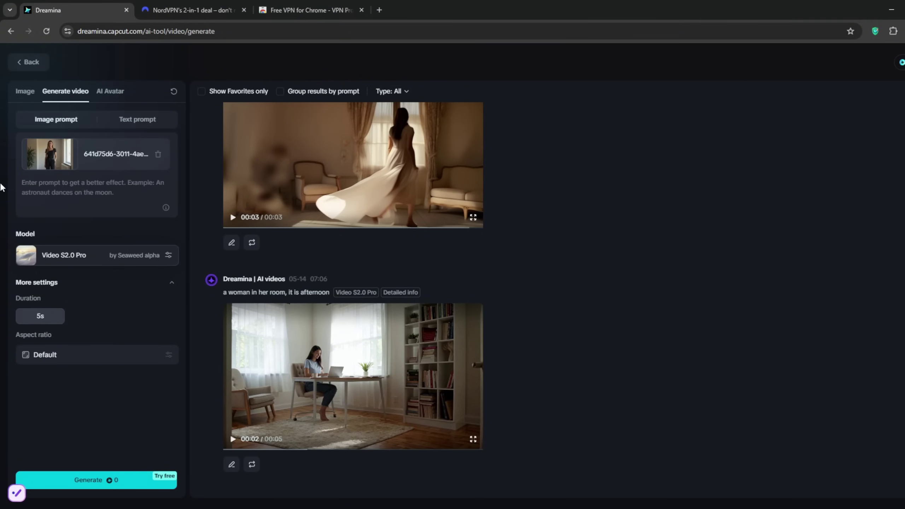
click(77, 483)
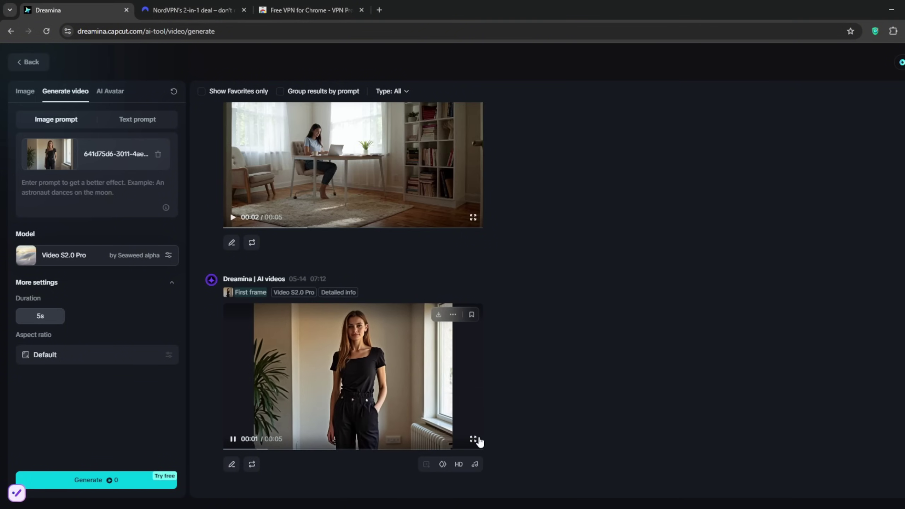
click(474, 440)
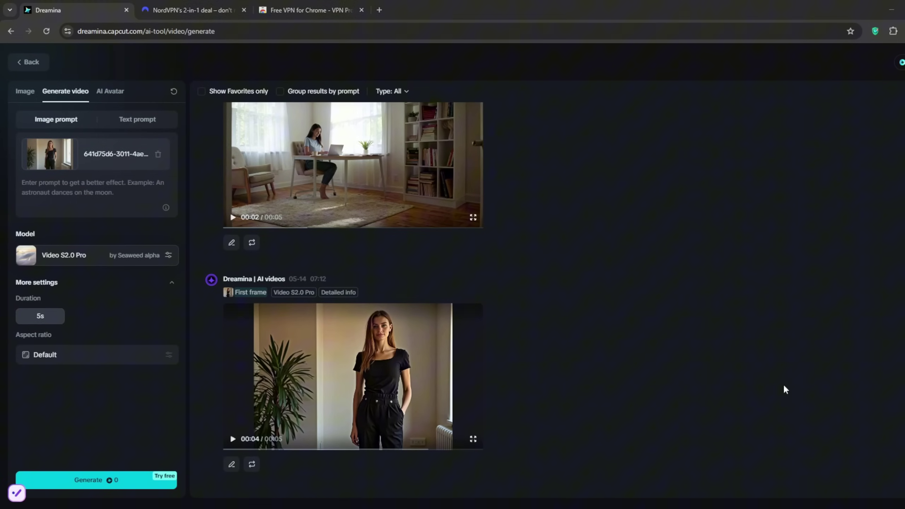
Step: Import the dark-haired portrait into AI Avatar and keep Text to speech as the audio source
click(115, 91)
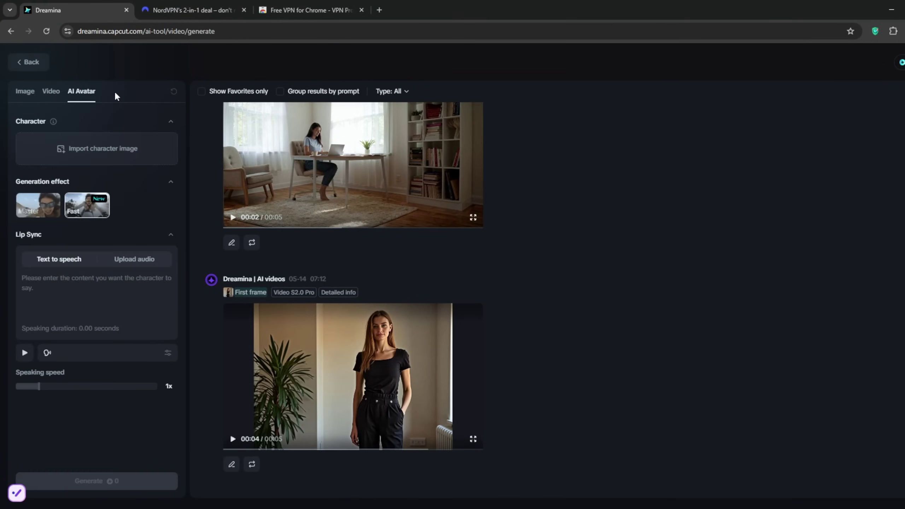
click(121, 148)
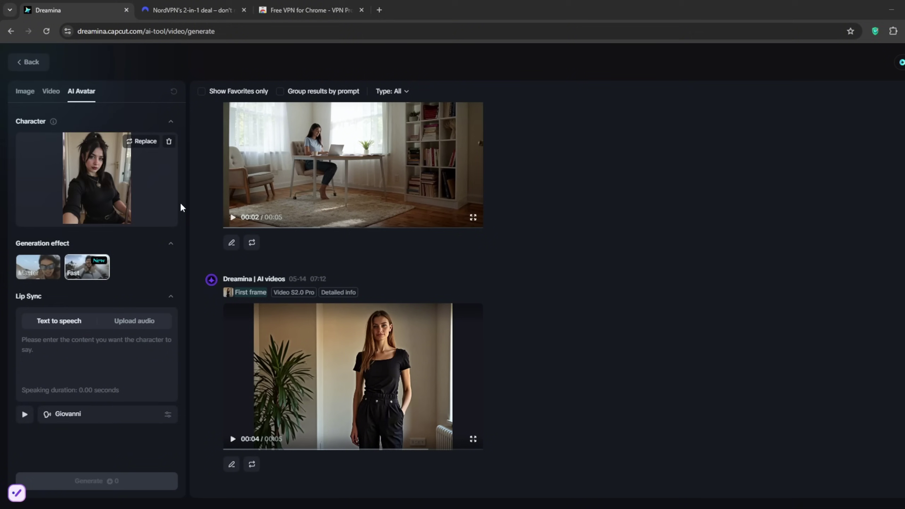
click(131, 323)
click(58, 319)
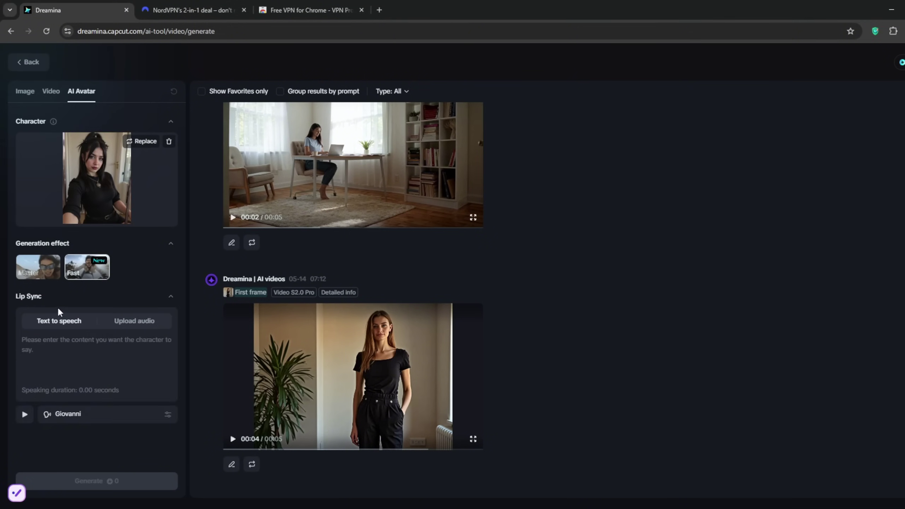
Step: Choose the Chill Girl voice and enter 'How are you doing? Subscribe to brain project'
click(100, 419)
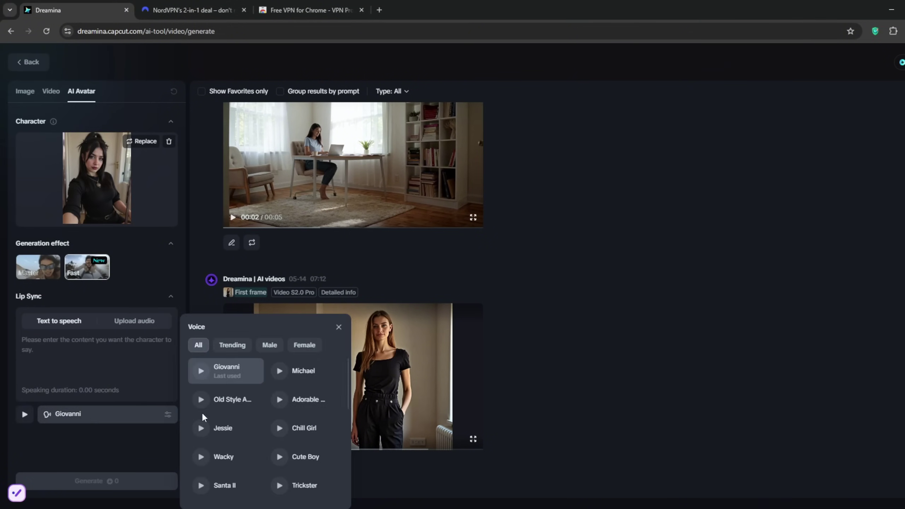
click(305, 430)
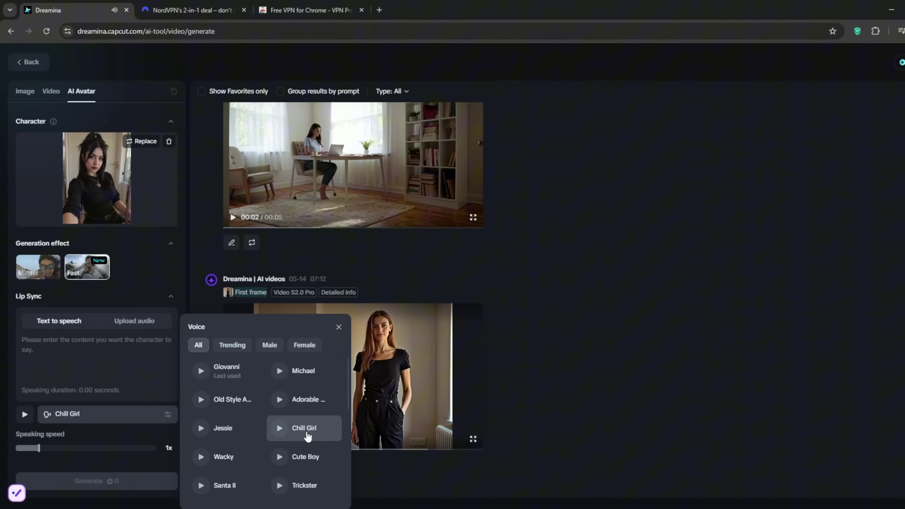
click(65, 349)
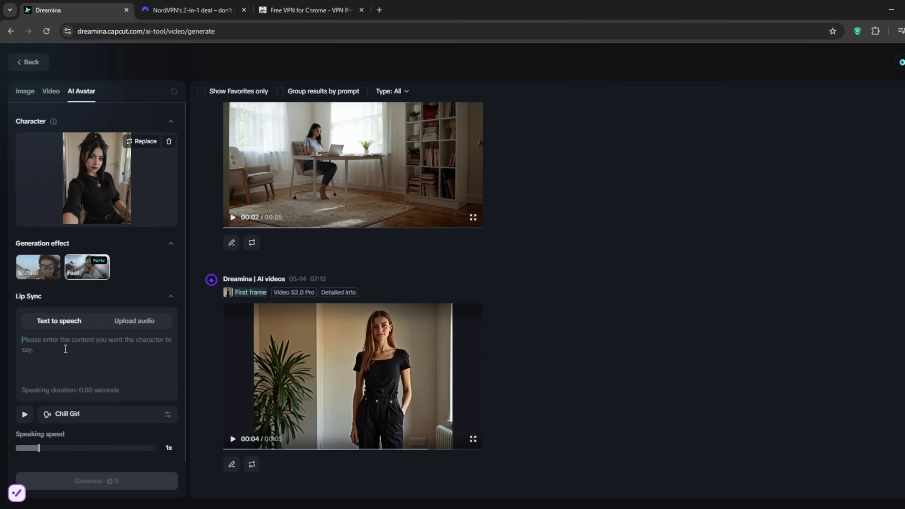
text(How are you d)
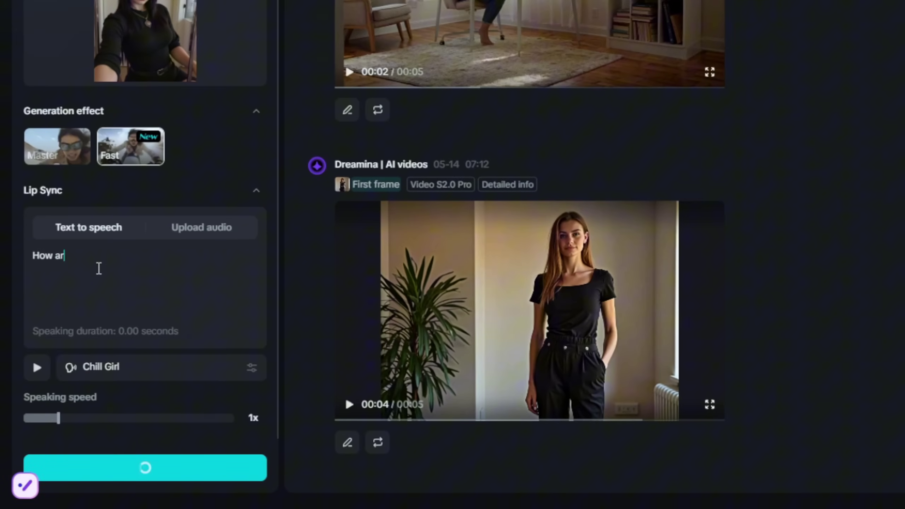
text(oing? Subscribe to brain project)
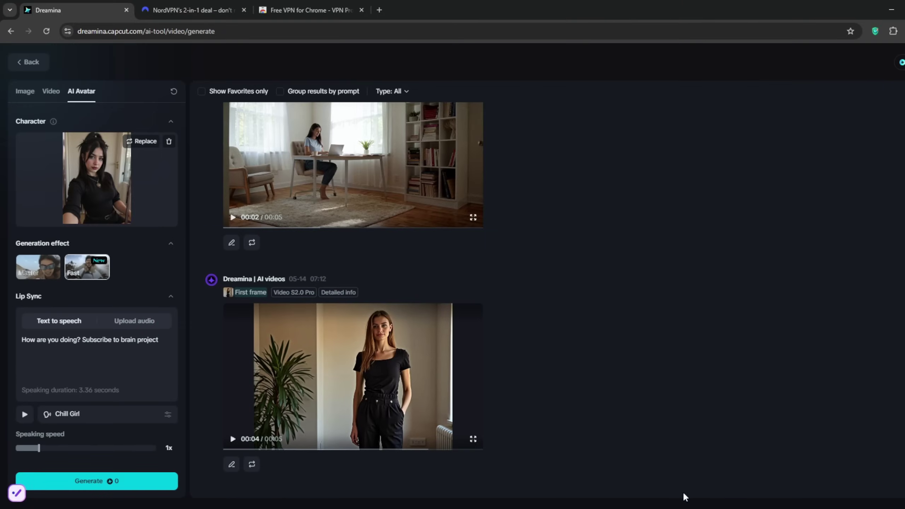
Step: Generate the lip-sync video and watch the 3-second clip full screen
click(82, 482)
mouse_move(470, 439)
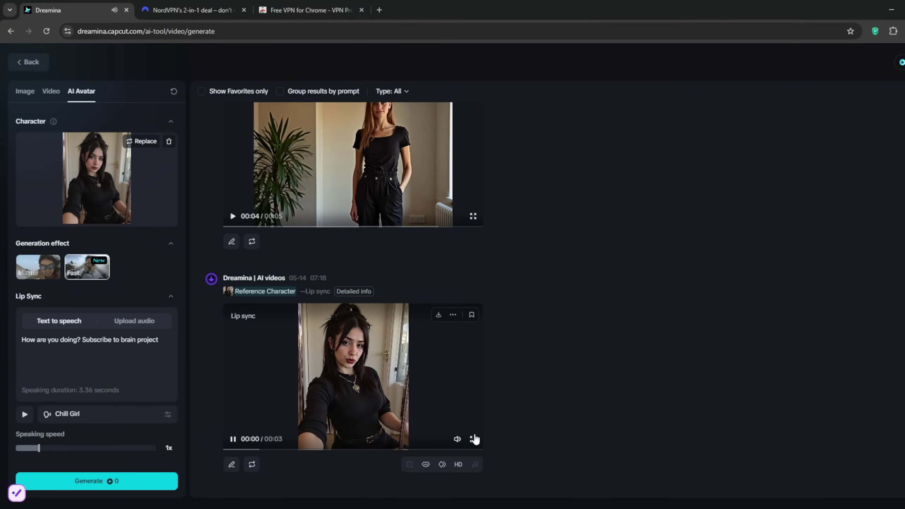
click(472, 439)
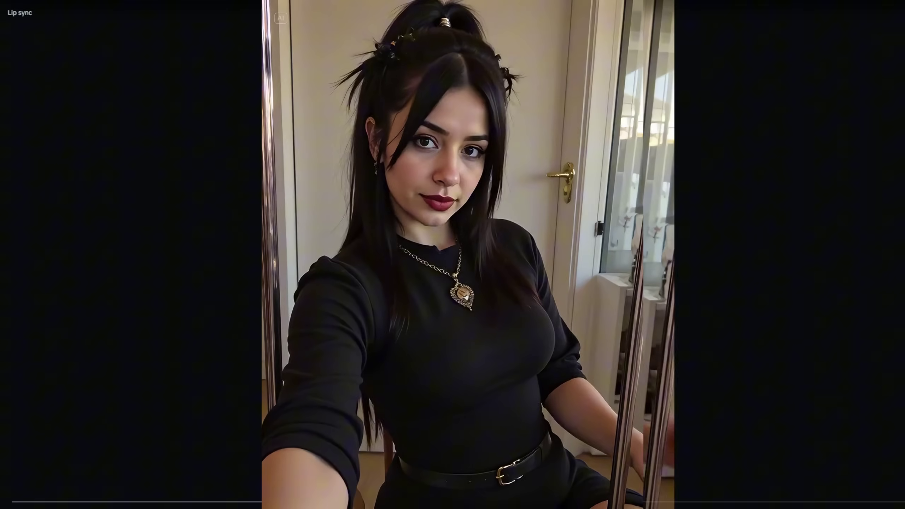